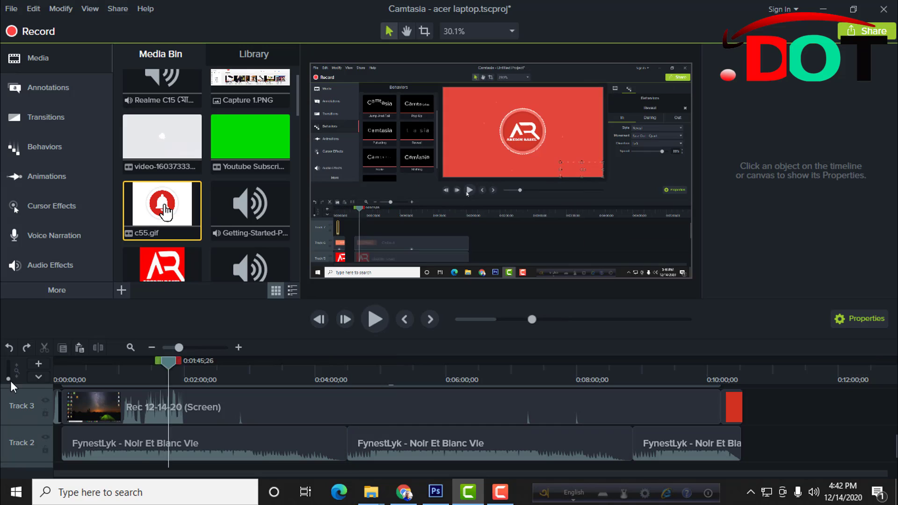
Play the project from the start to about 0:00:30 and examine its screen recording, voice audio and background music tracks
scroll(233, 421, "up", 3)
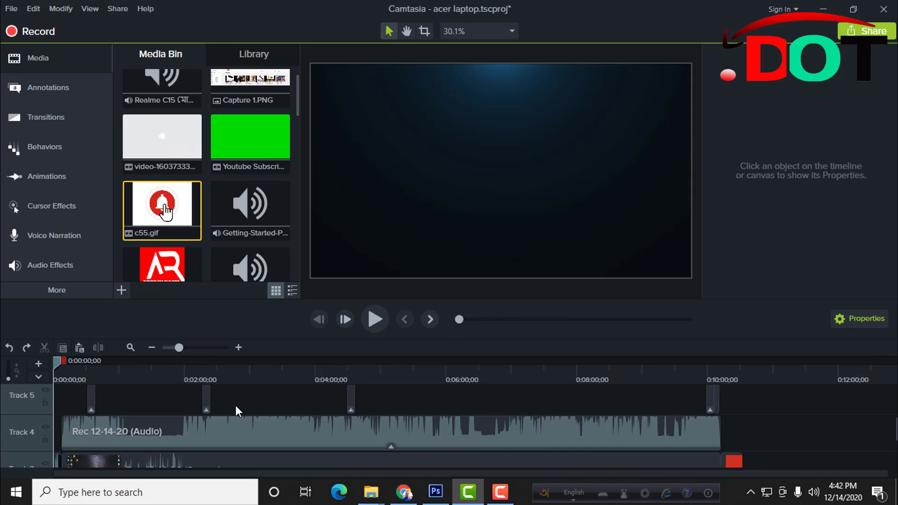
scroll(211, 409, "down", 1)
scroll(180, 418, "up", 1)
scroll(160, 449, "down", 1)
left_click(386, 428)
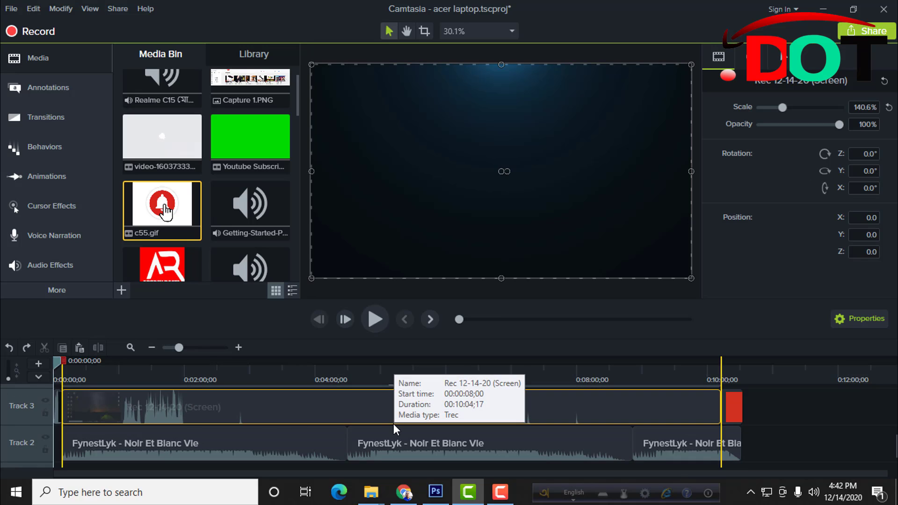
key("space")
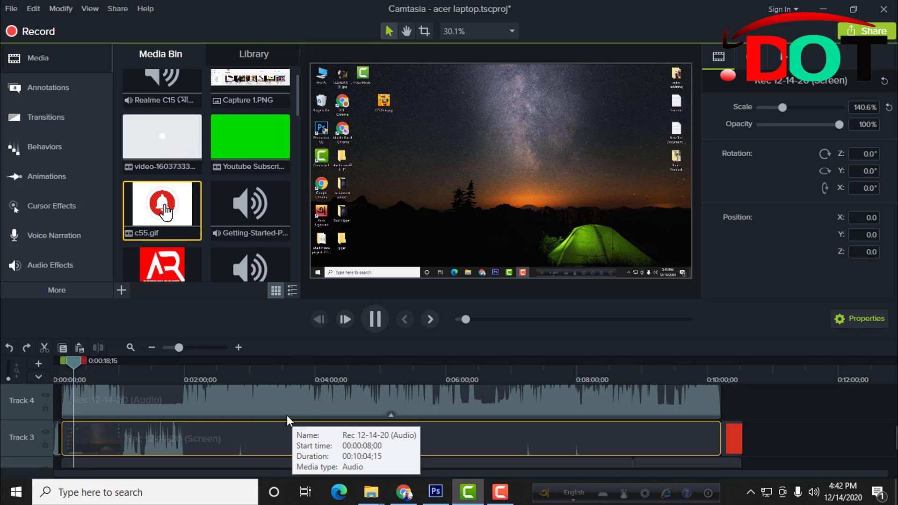
scroll(247, 421, "up", 1)
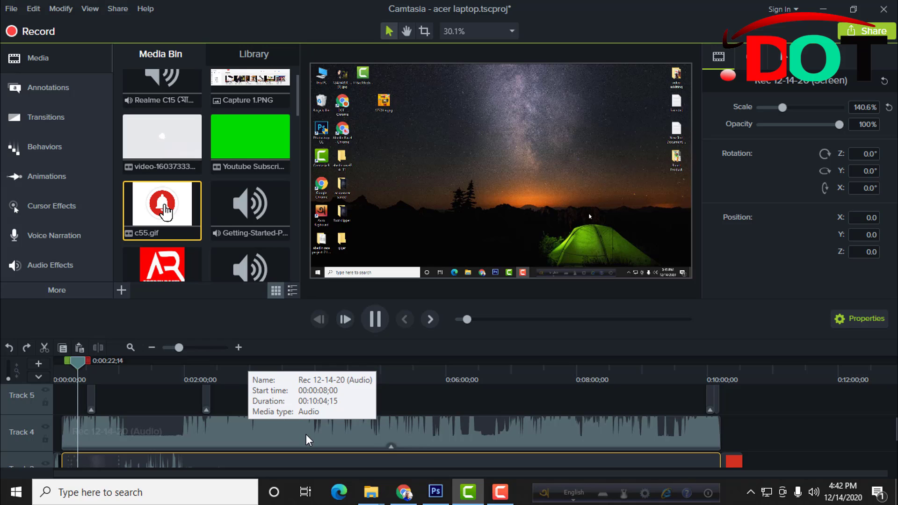
scroll(317, 437, "down", 1)
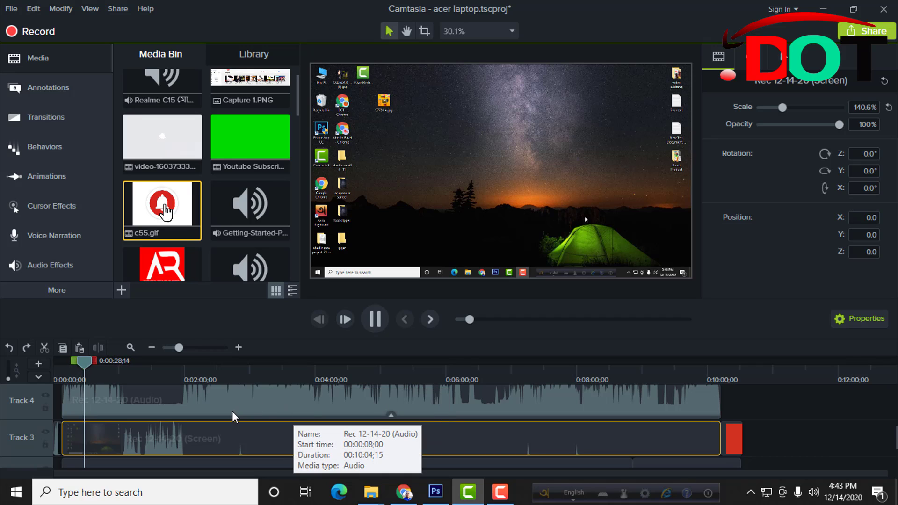
scroll(231, 416, "up", 1)
left_click(374, 319)
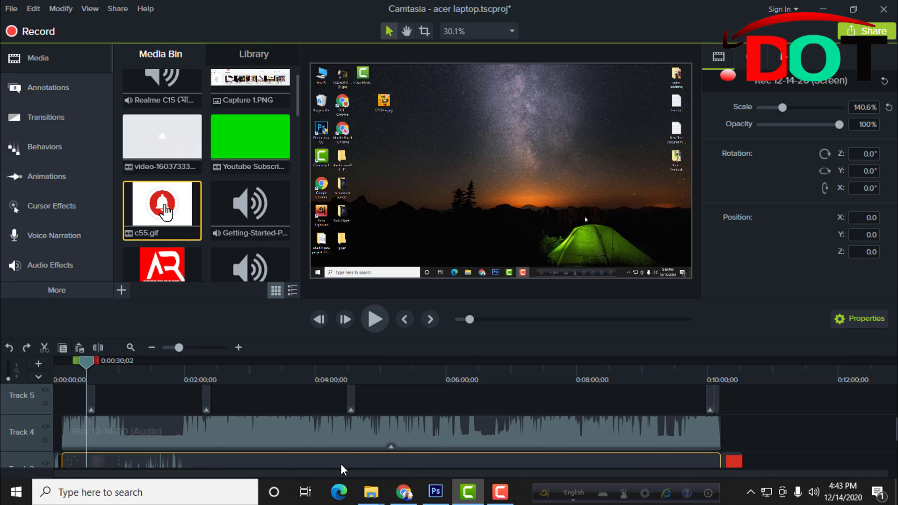
scroll(327, 454, "down", 2)
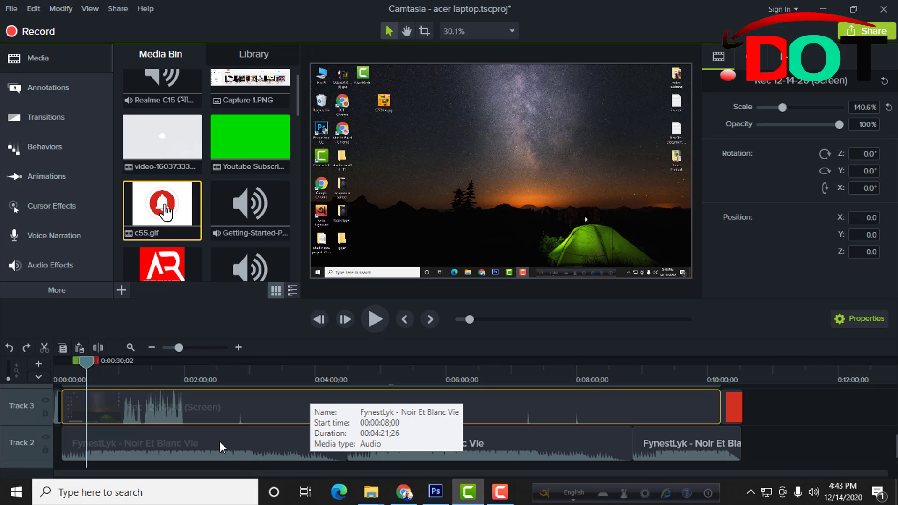
scroll(220, 448, "up", 2)
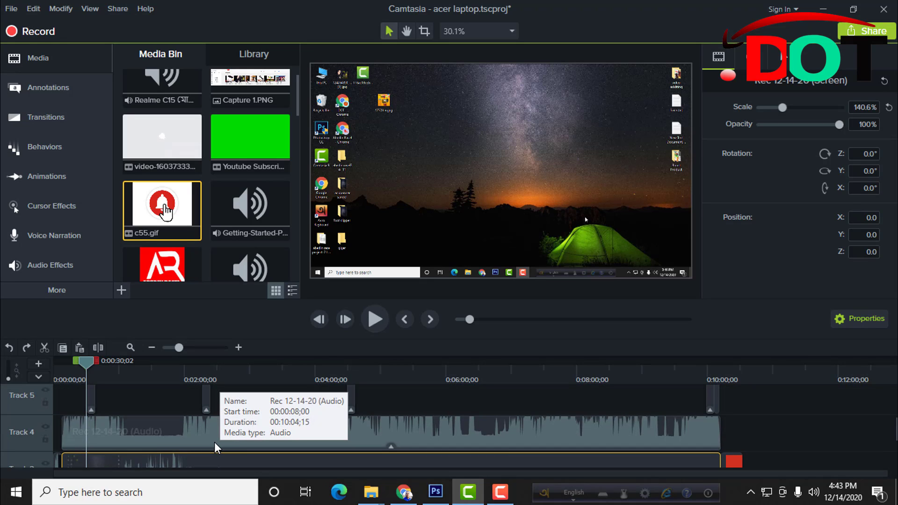
left_click(379, 438)
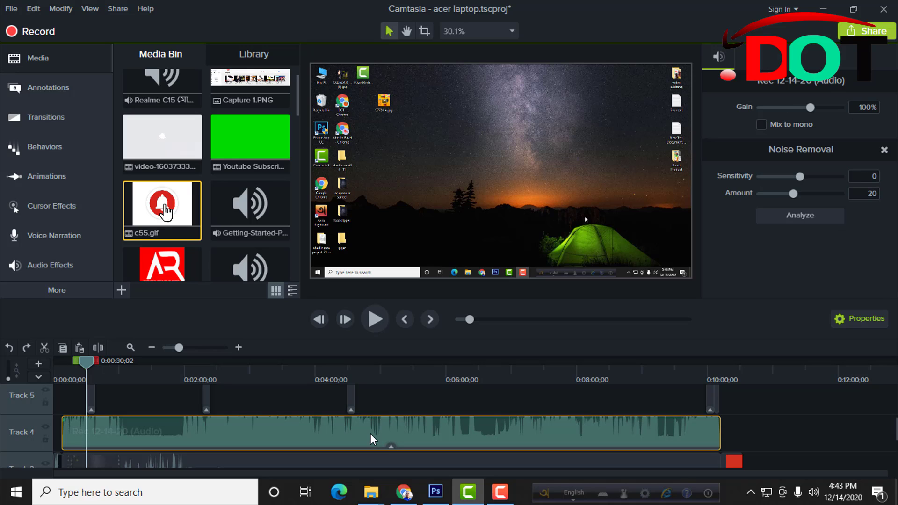
left_click(403, 407)
left_click(397, 434)
left_click(388, 404)
Select all clips across every timeline track, including the background music, voice audio and screen recording, and delete them
scroll(340, 427, "down", 3)
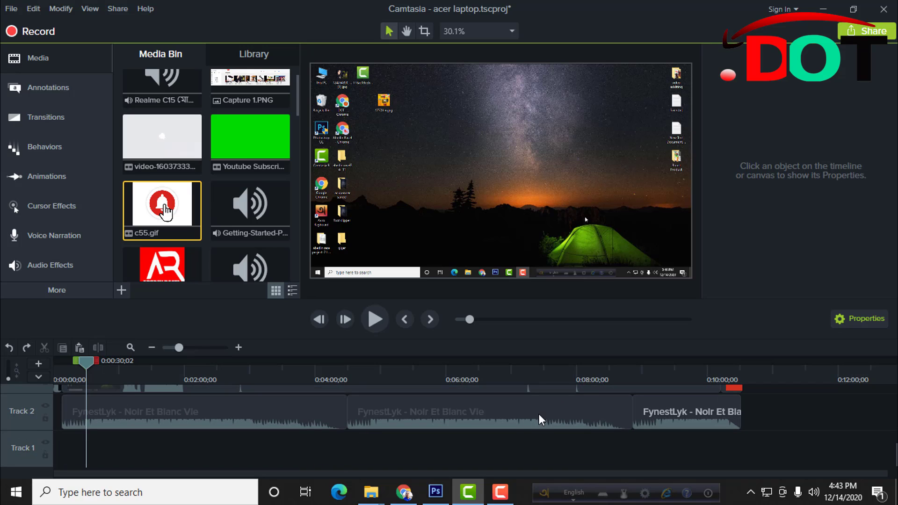
left_click(527, 419)
left_click_drag(807, 423, 64, 426)
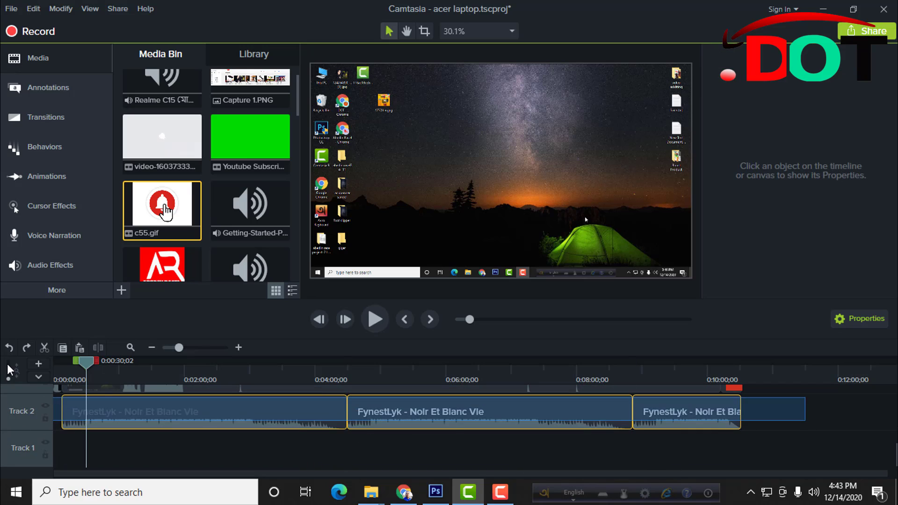
scroll(57, 421, "up", 5)
left_click(46, 466)
scroll(181, 431, "down", 2)
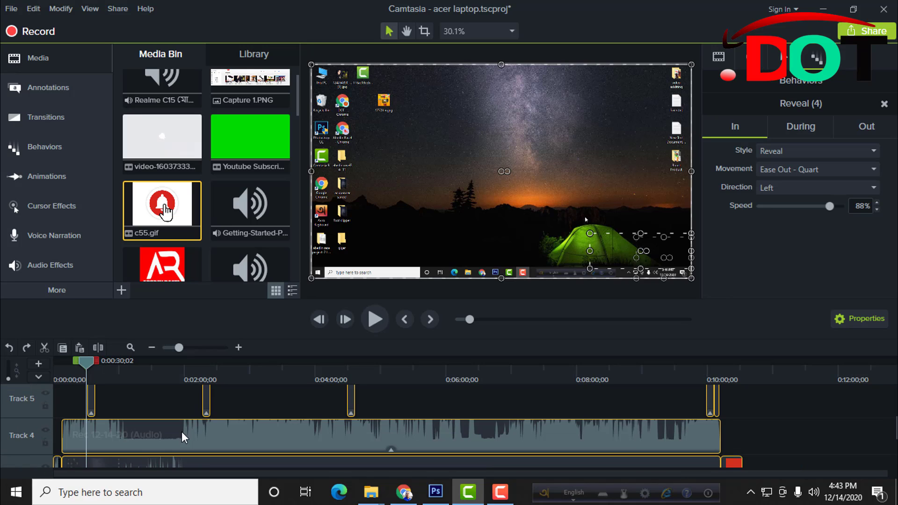
key("Delete")
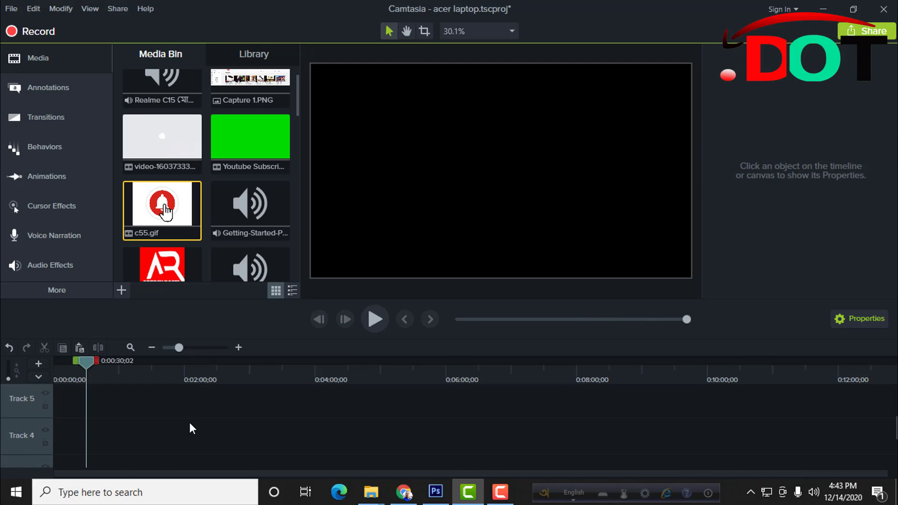
scroll(201, 426, "down", 3)
scroll(252, 430, "up", 6)
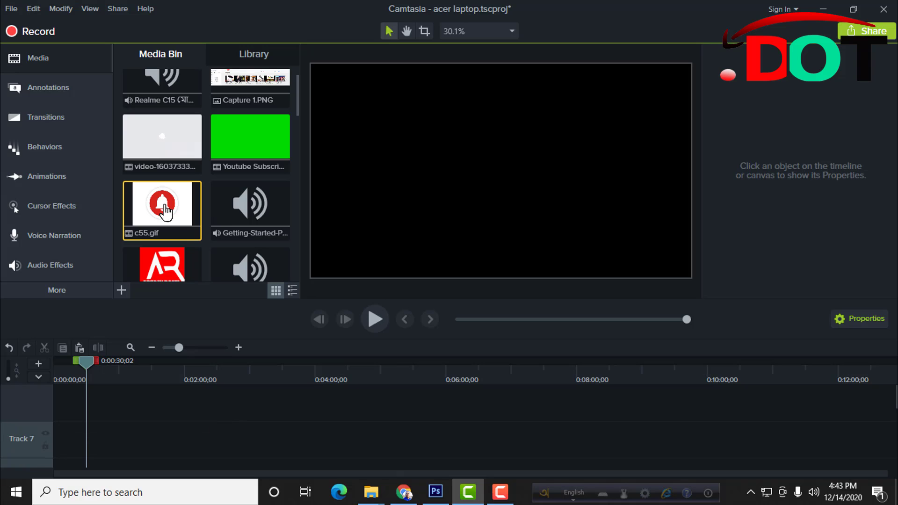
Switch to Chrome, search Google for "youtube audio library" in a new tab, and open the YouTube Audio Library result
left_click(421, 438)
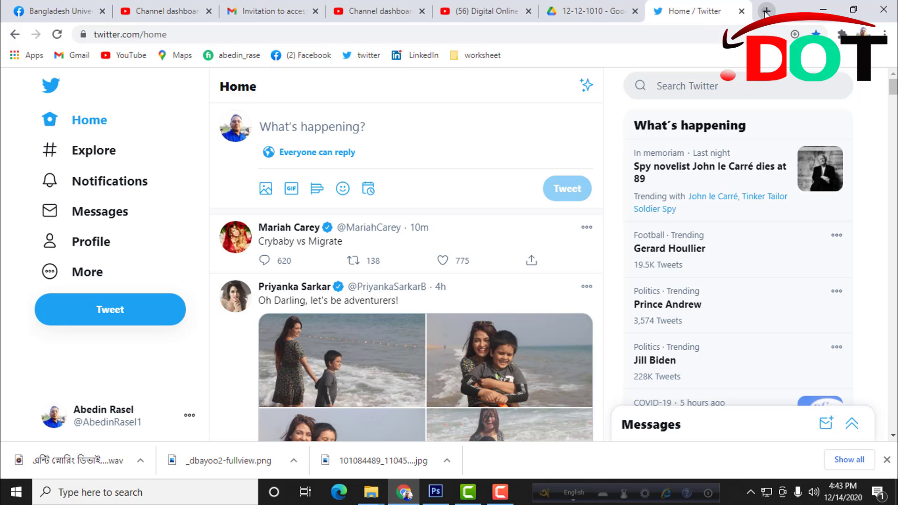
left_click(766, 11)
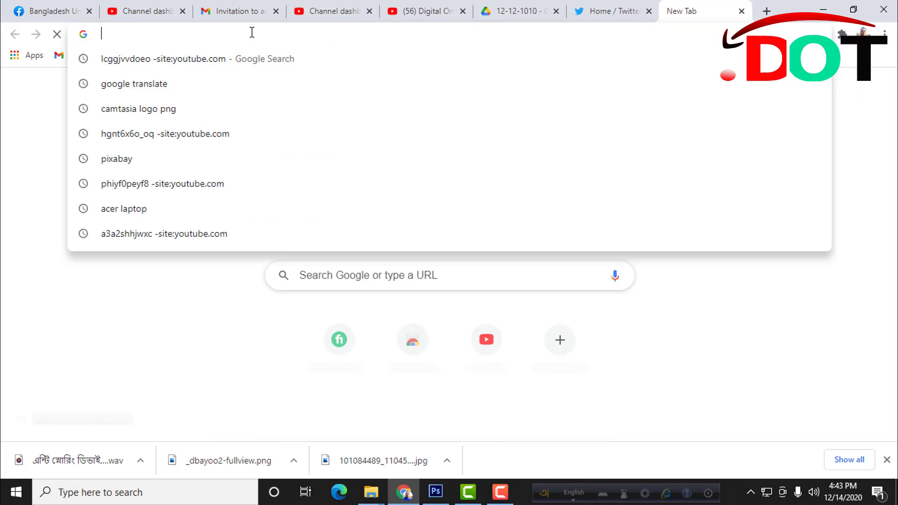
type("youtube ")
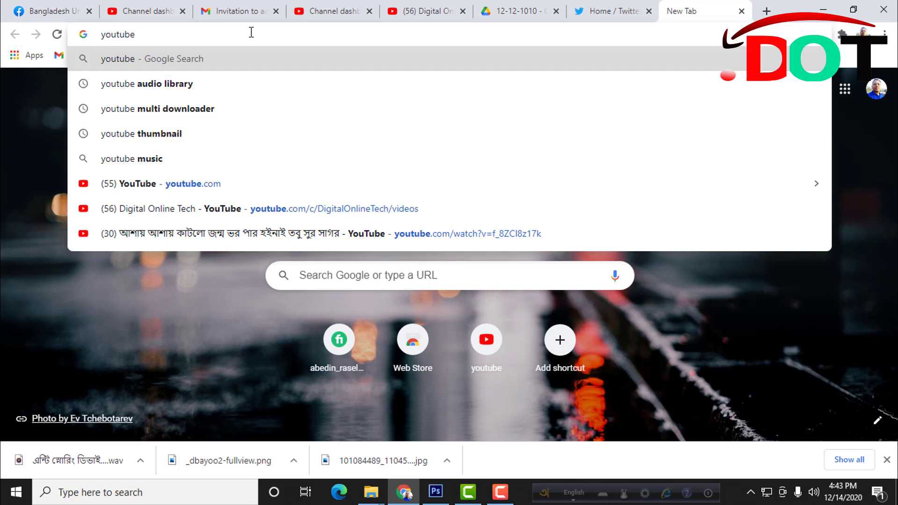
type("au")
key("Return")
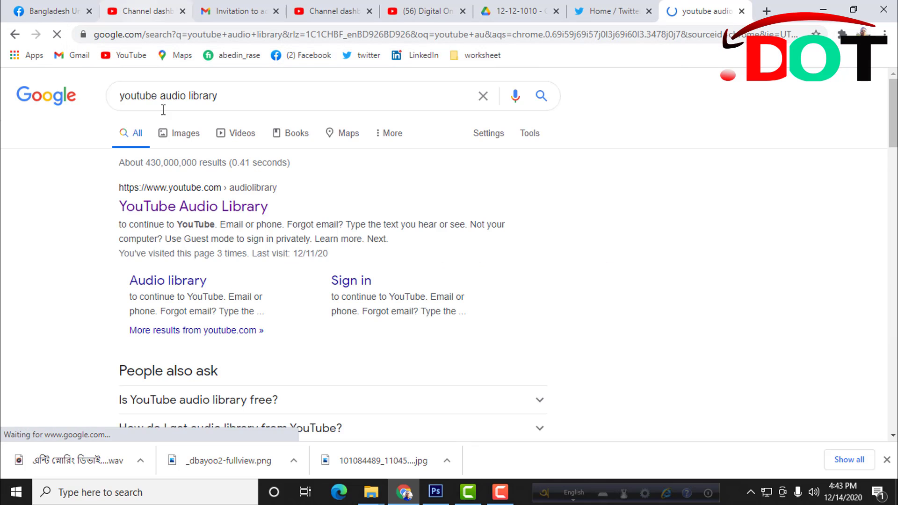
left_click(204, 209)
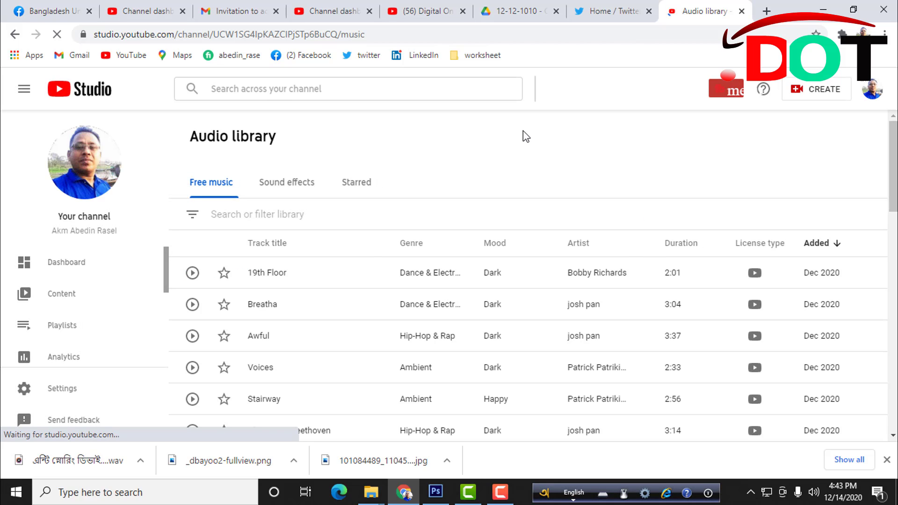
Preview the track "19th Floor" in the free music list, skipping ahead in it, and download it
scroll(327, 321, "down", 3)
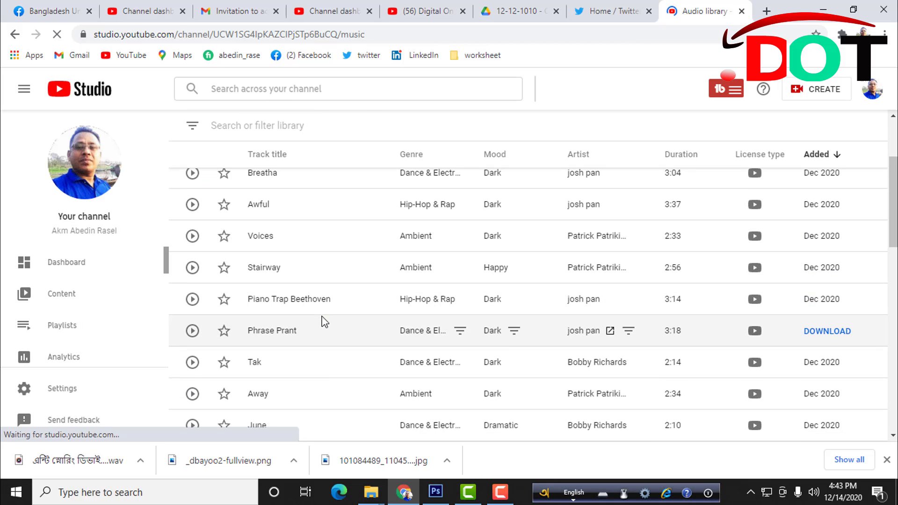
scroll(322, 321, "up", 3)
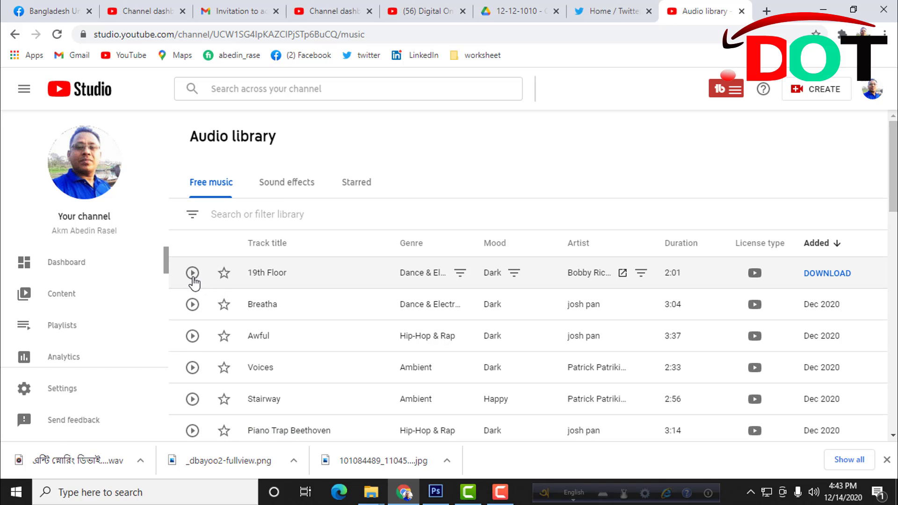
left_click(192, 273)
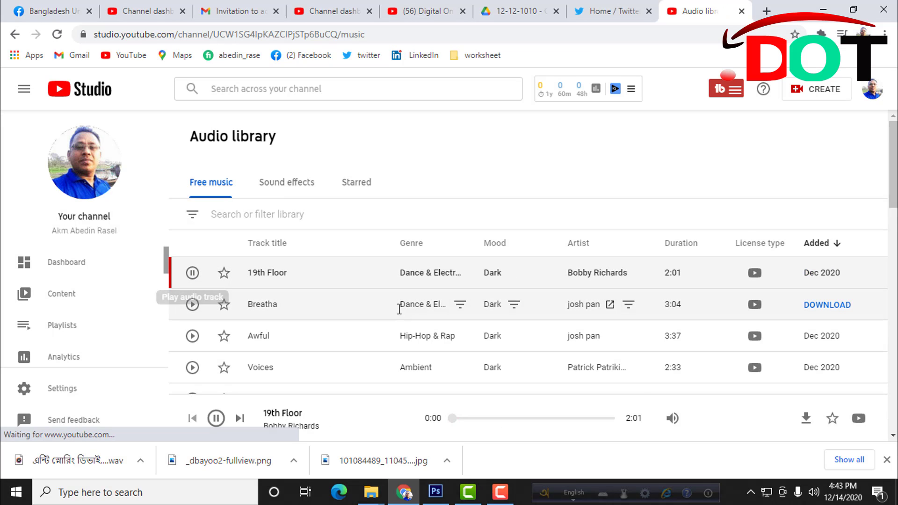
left_click(468, 419)
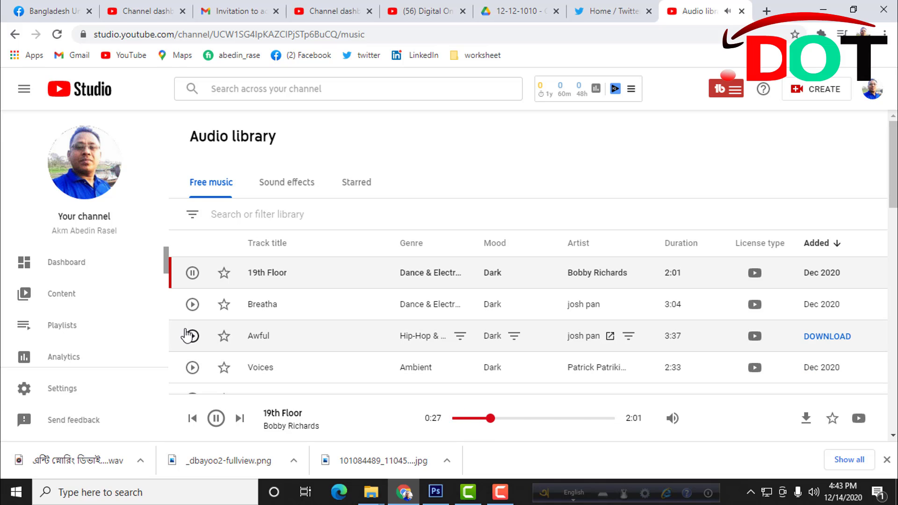
left_click(192, 273)
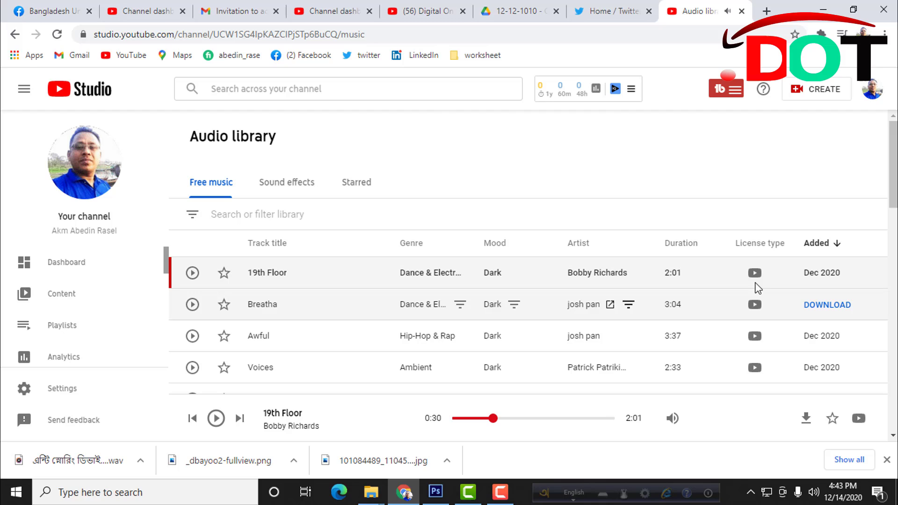
left_click(827, 273)
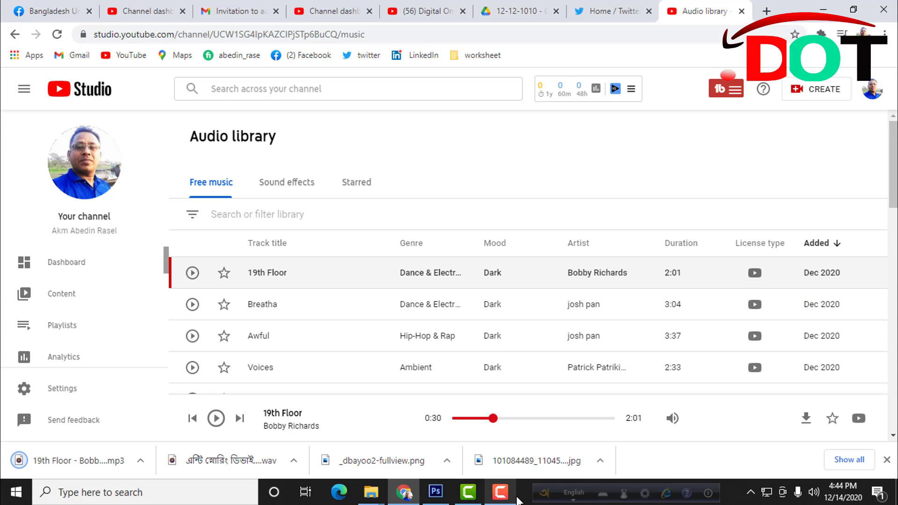
Switch back to Camtasia, import the downloaded "19th Floor" audio file, and place it at the start of Track 7
left_click(470, 493)
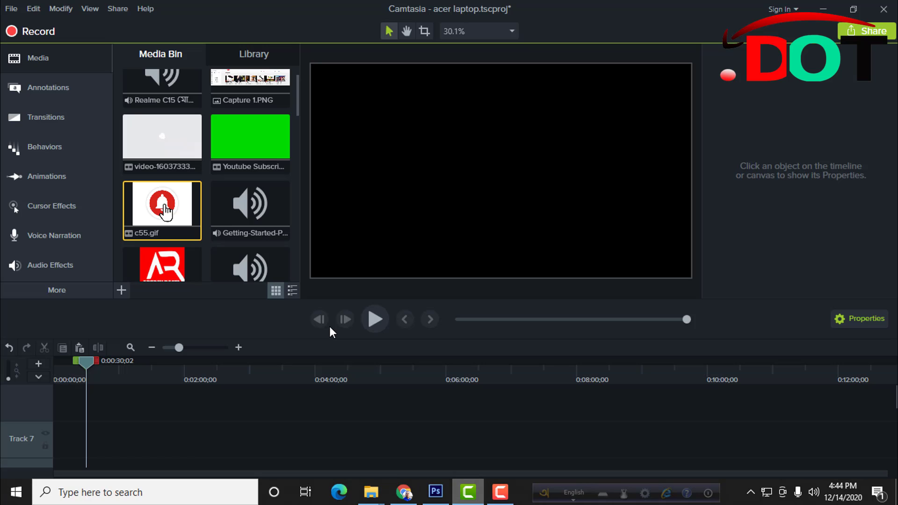
left_click(124, 287)
left_click(153, 234)
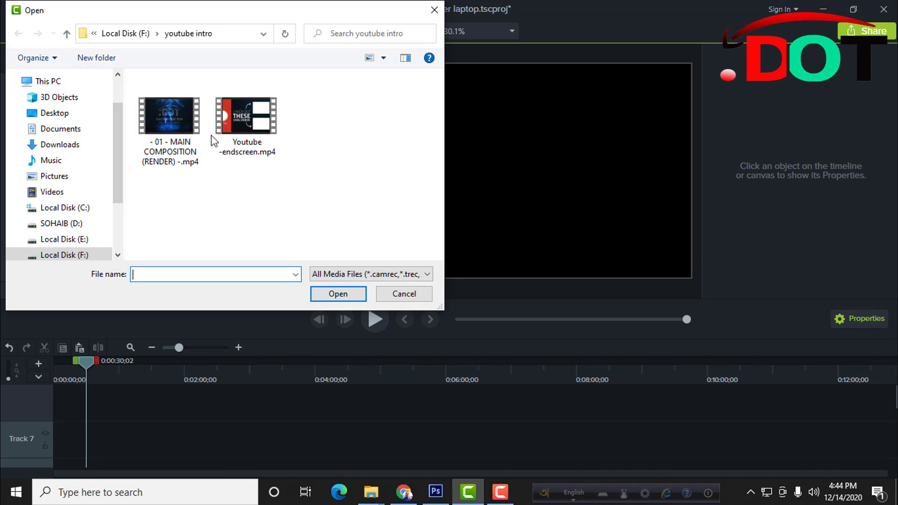
left_click(69, 149)
double_click(168, 150)
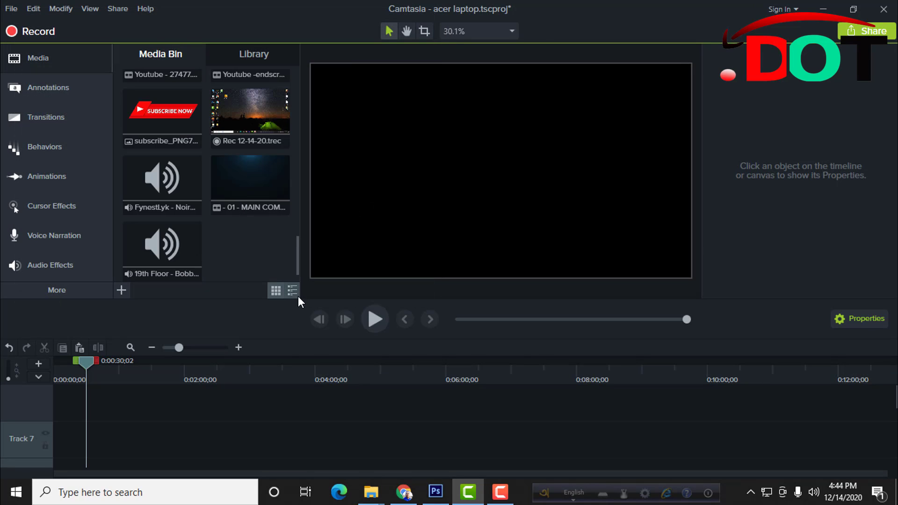
left_click_drag(161, 243, 37, 437)
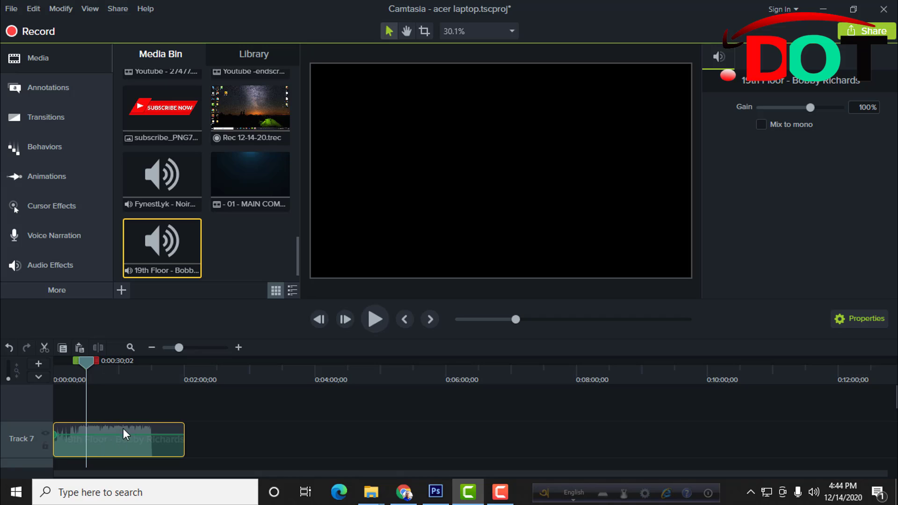
left_click(208, 430)
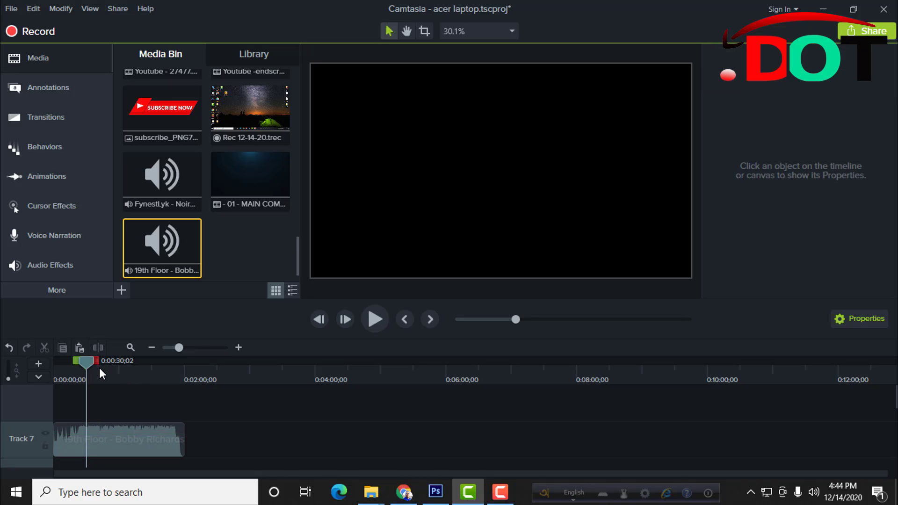
Play the "19th Floor" clip from the beginning of the timeline to about 0:00:15
left_click_drag(84, 364, 31, 364)
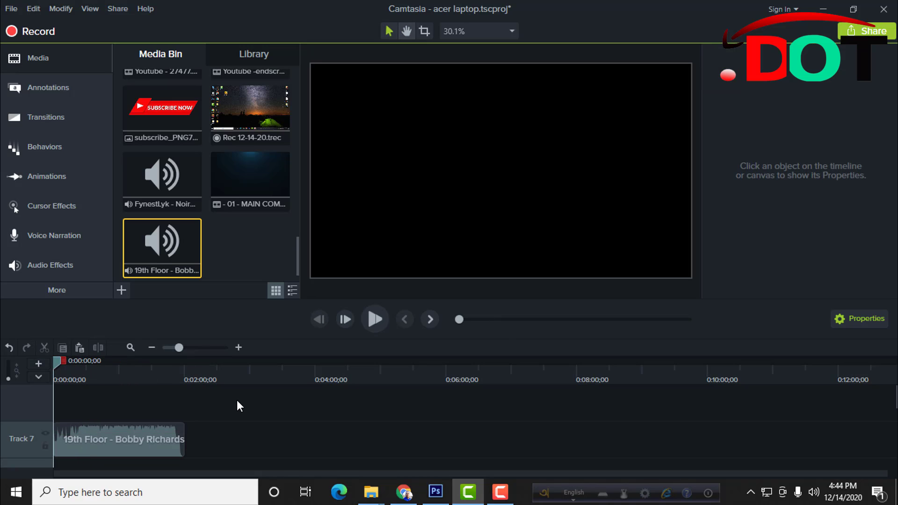
key("space")
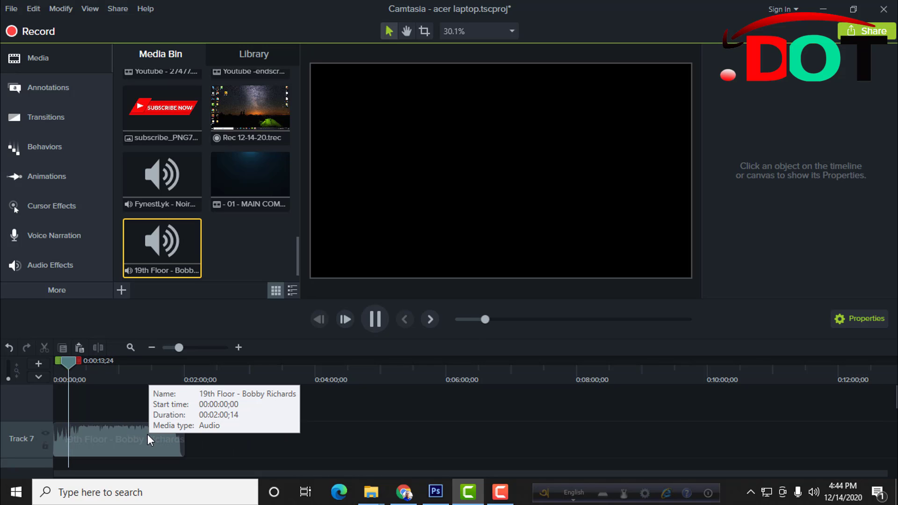
key("space")
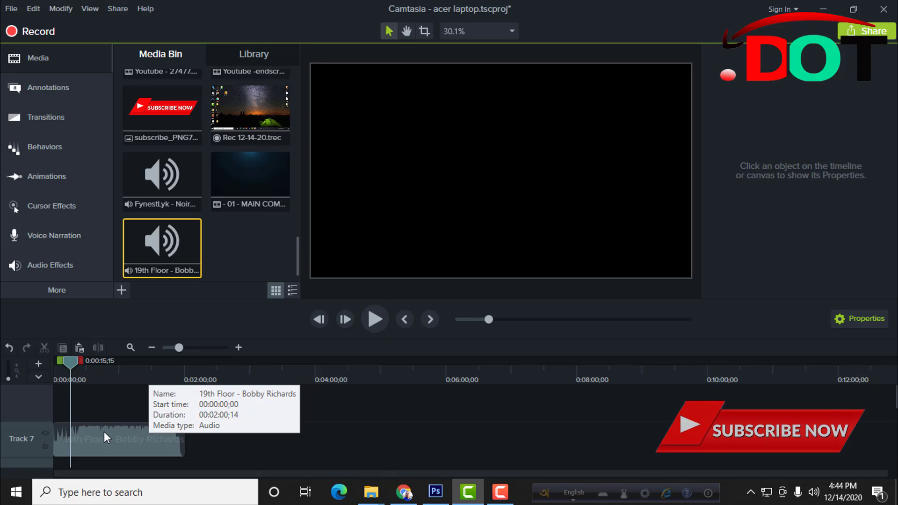
left_click(103, 432)
left_click(254, 434)
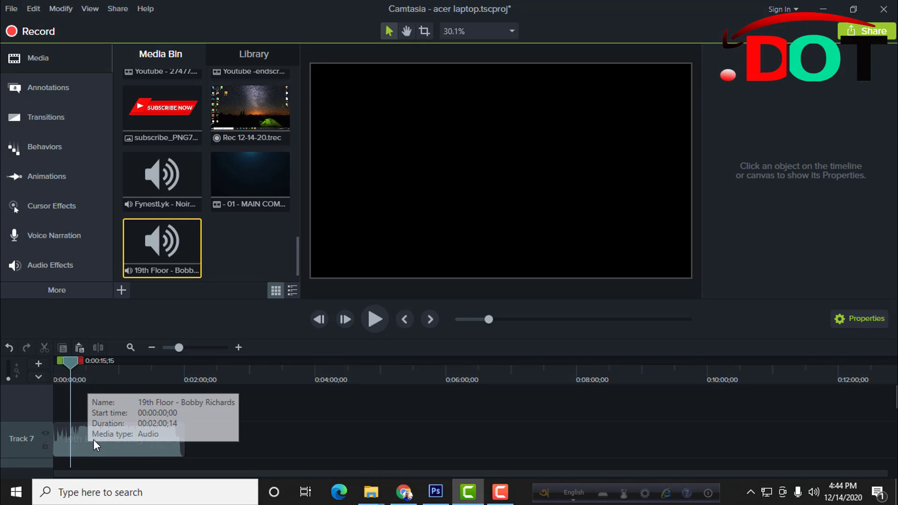
left_click(140, 437)
left_click(192, 436)
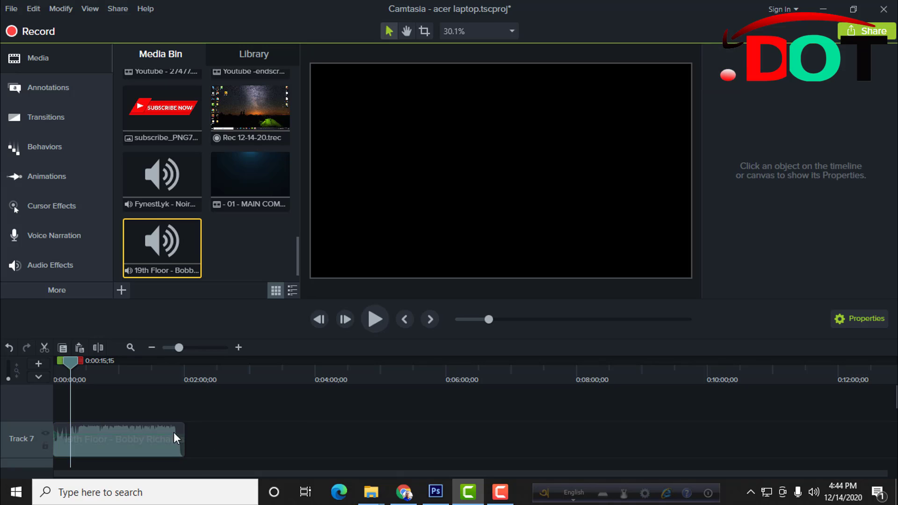
left_click(117, 436)
right_click(124, 429)
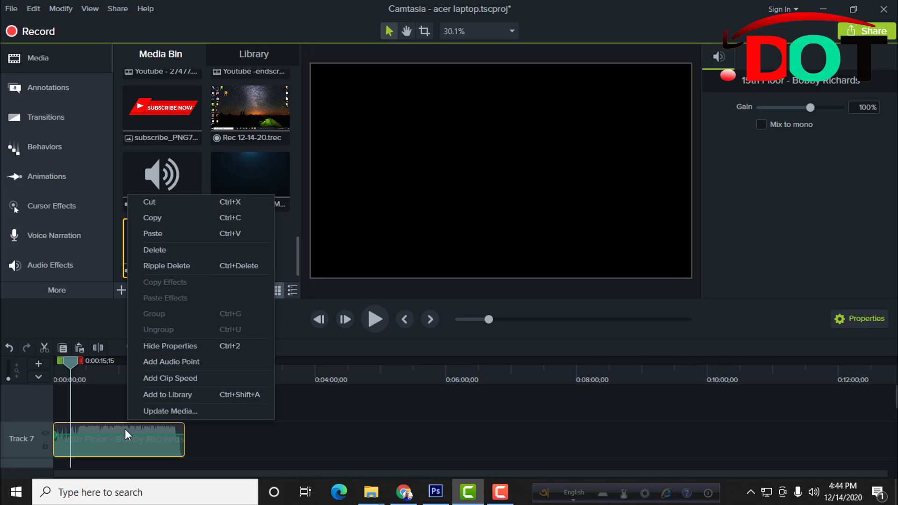
left_click(226, 452)
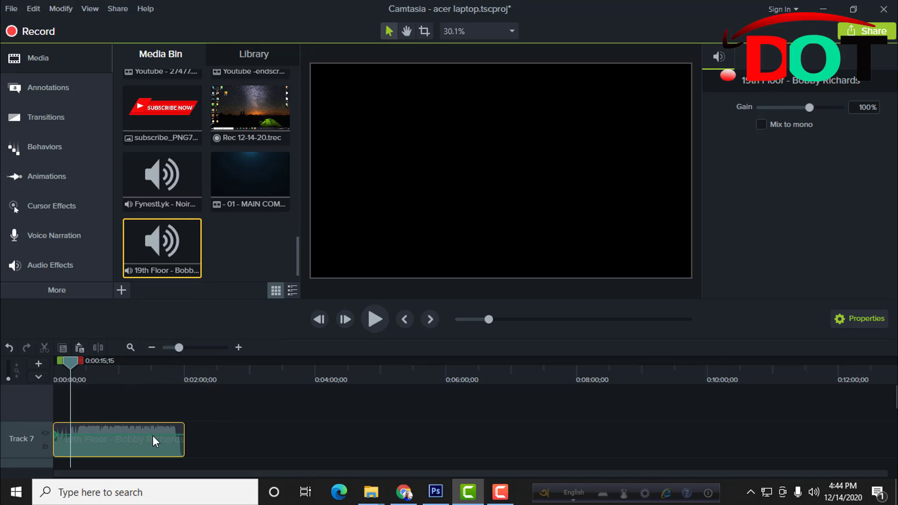
left_click(152, 435)
right_click(139, 447)
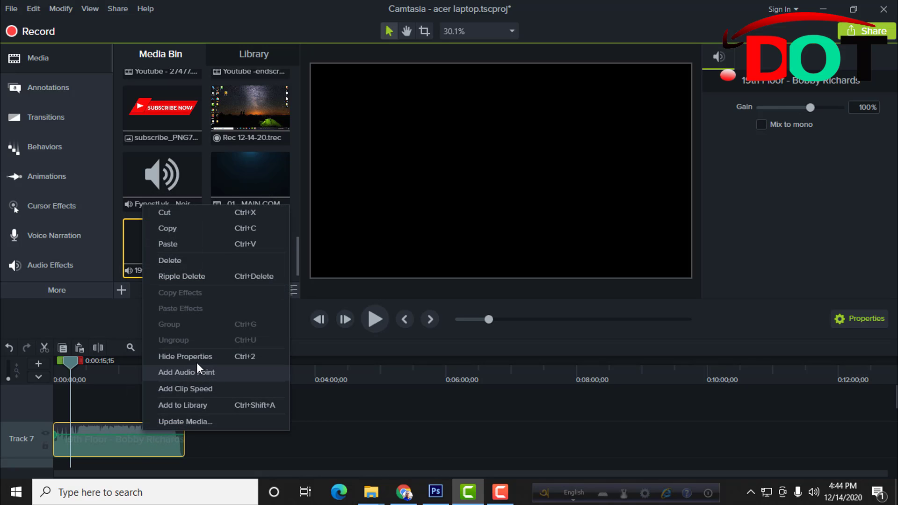
left_click(219, 443)
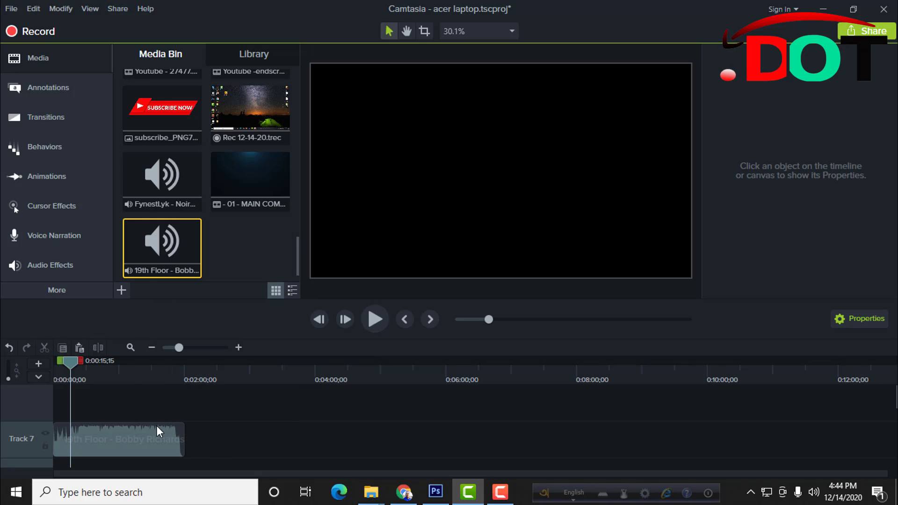
right_click(150, 426)
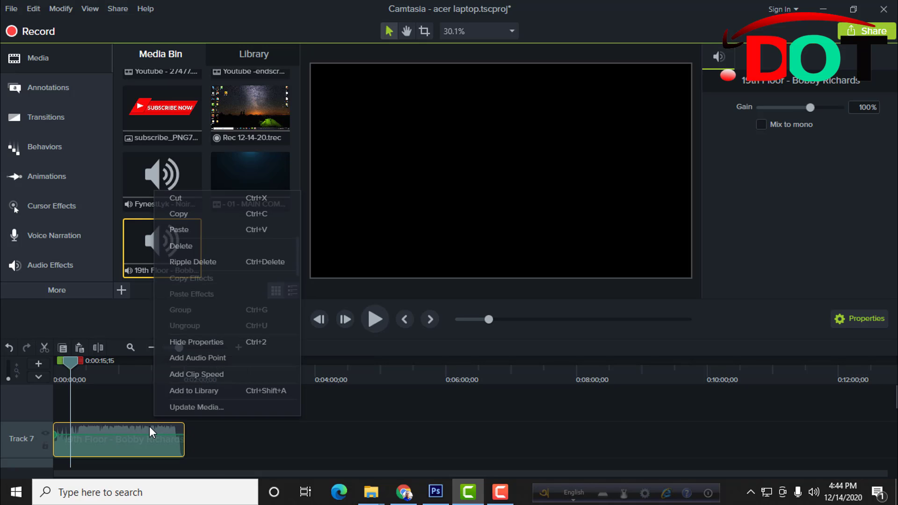
Raise the volume line of the "19th Floor" clip on Track 7 to the top of the clip
left_click(94, 435)
left_click_drag(94, 435, 97, 416)
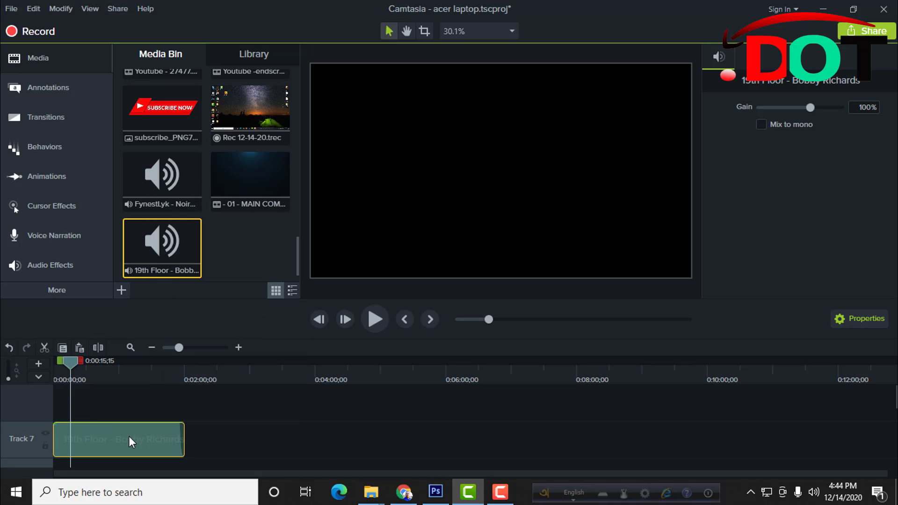
left_click(174, 437)
left_click(173, 434)
left_click(175, 434)
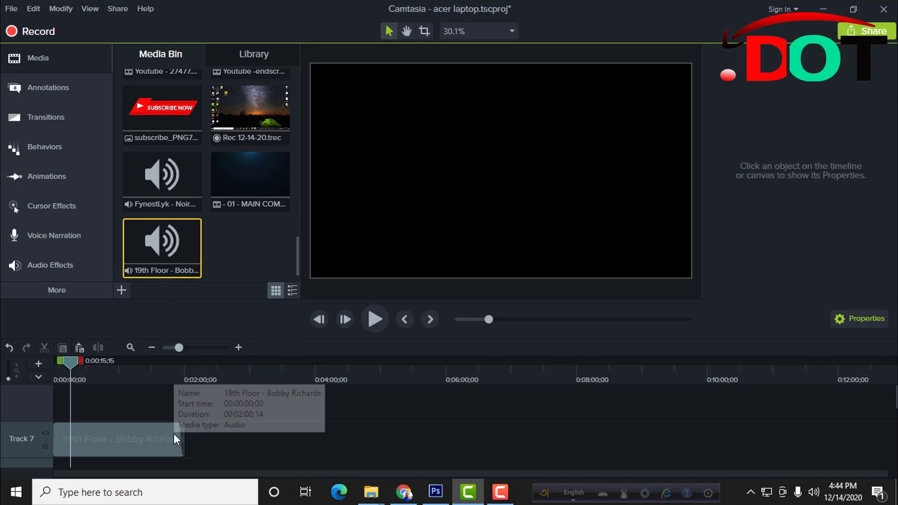
right_click(173, 433)
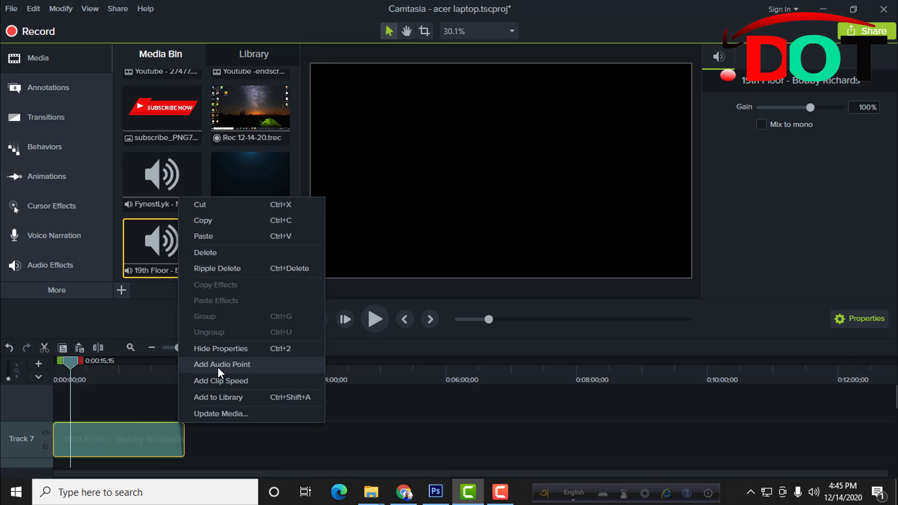
left_click(131, 422)
left_click(123, 424)
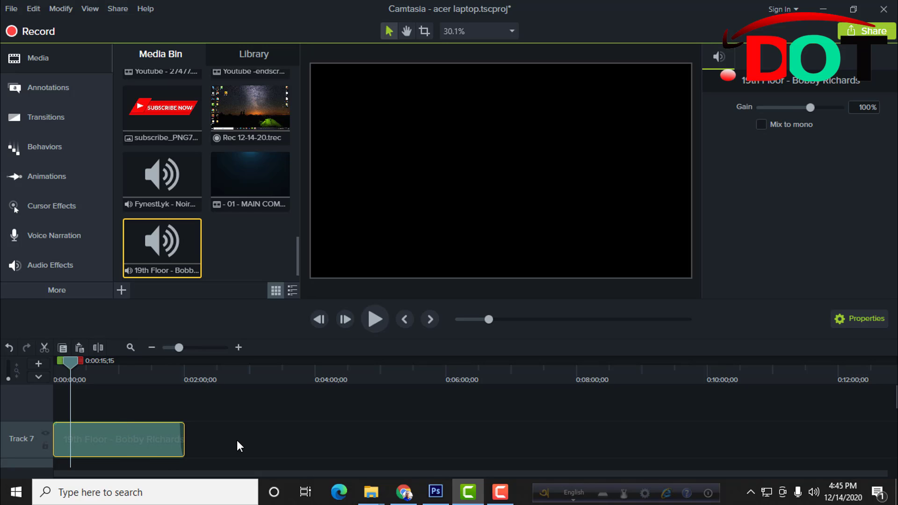
left_click(237, 441)
left_click(136, 438)
right_click(136, 437)
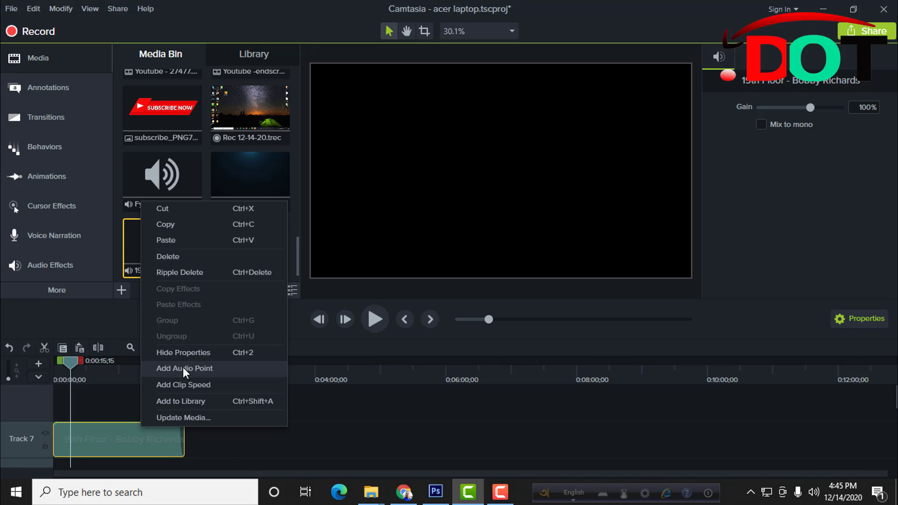
left_click(223, 453)
left_click(161, 444)
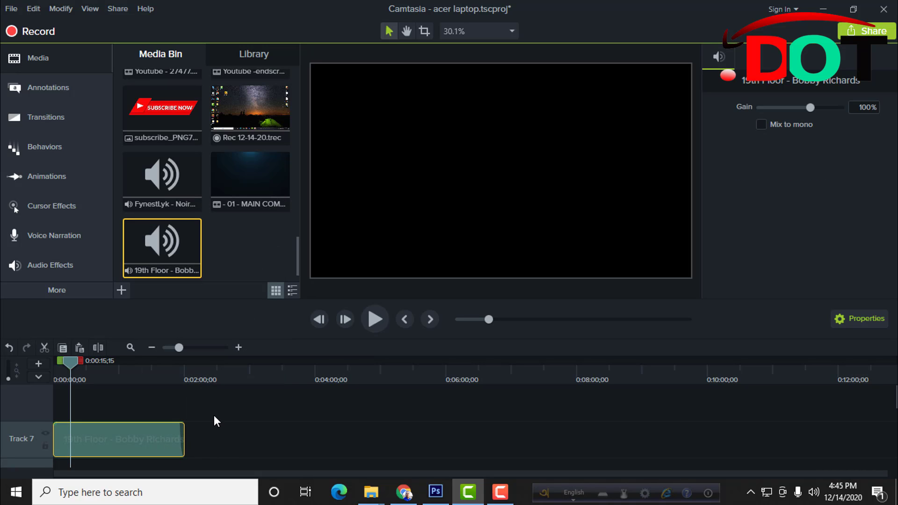
Look through the imported media in the Media Bin and the neighbouring tracks on the timeline
scroll(240, 246, "up", 1)
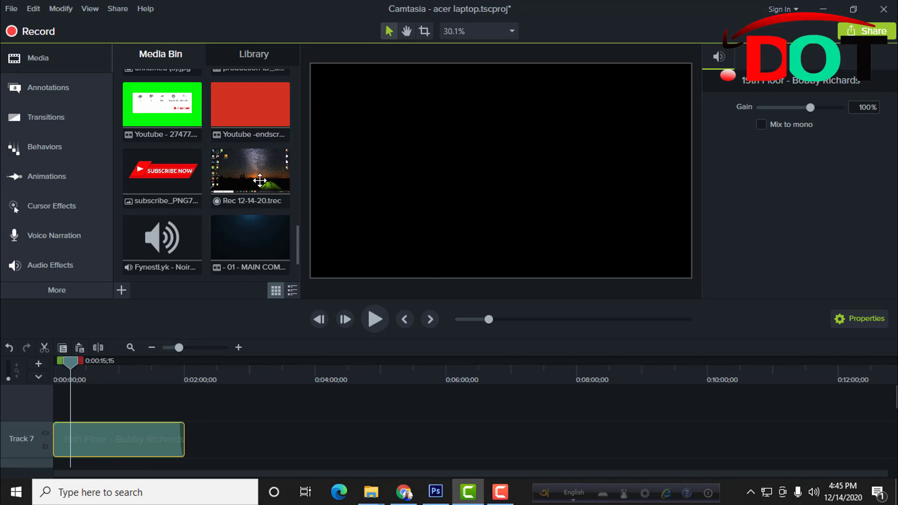
scroll(234, 212, "up", 3)
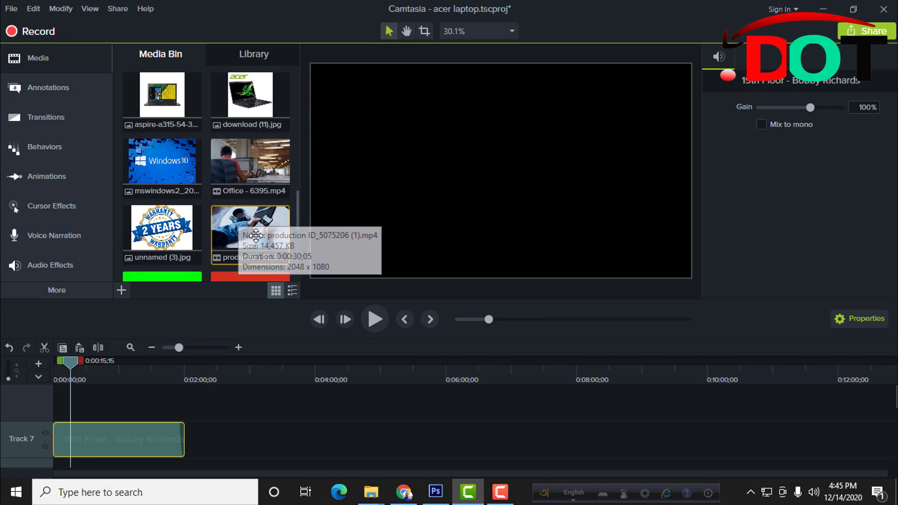
scroll(256, 237, "up", 2)
scroll(256, 237, "up", 5)
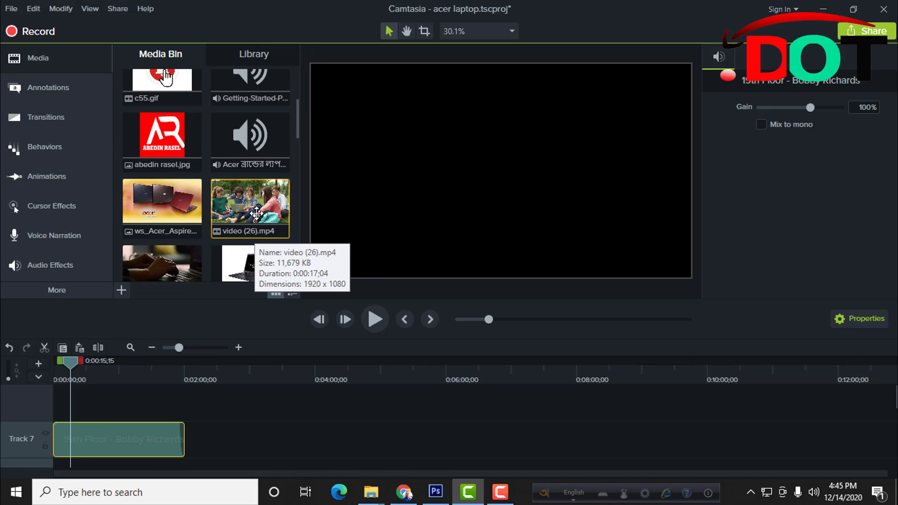
scroll(256, 214, "down", 3)
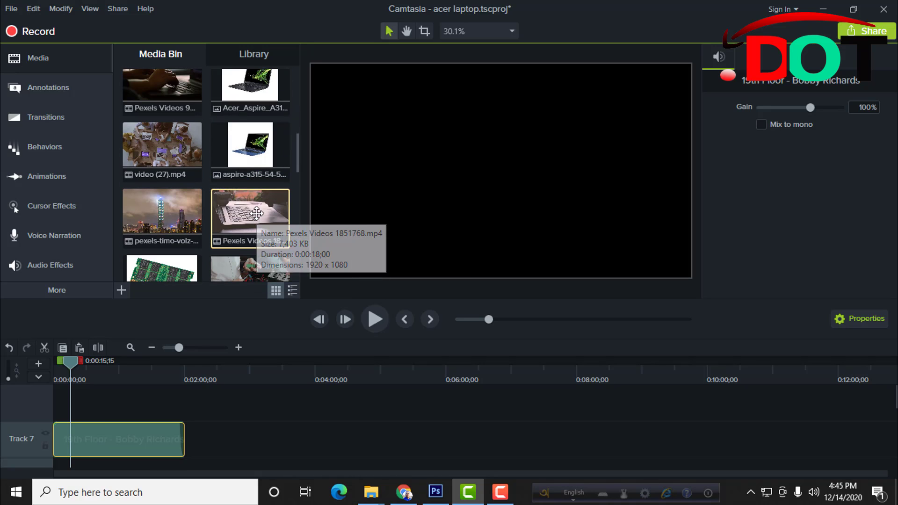
scroll(252, 220, "down", 1)
scroll(238, 240, "down", 5)
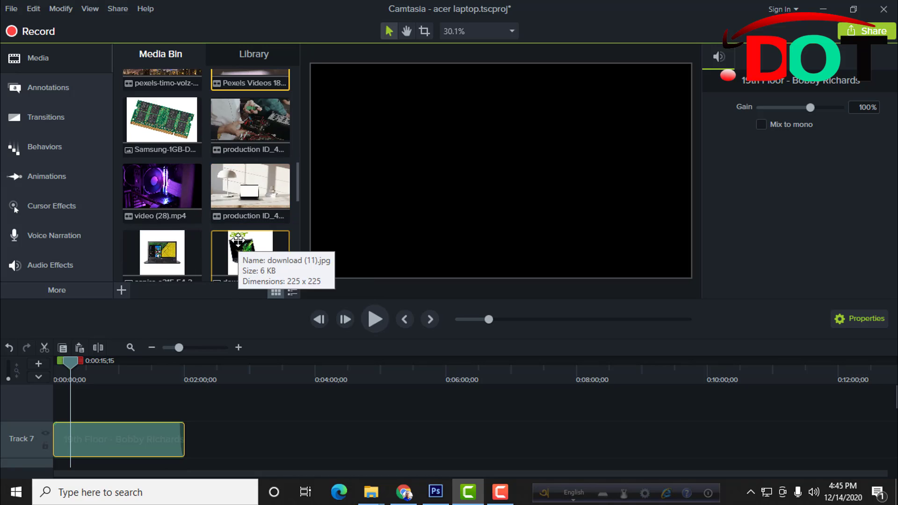
scroll(147, 420, "down", 2)
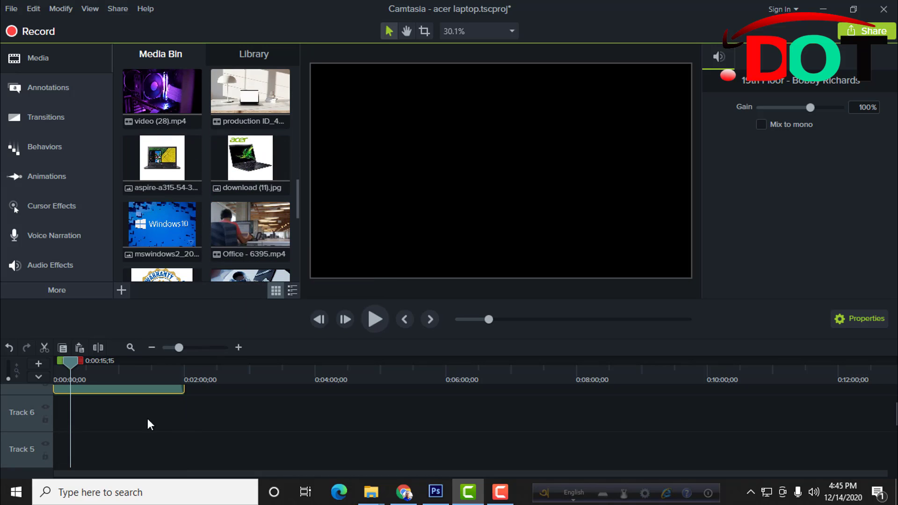
scroll(185, 438, "up", 2)
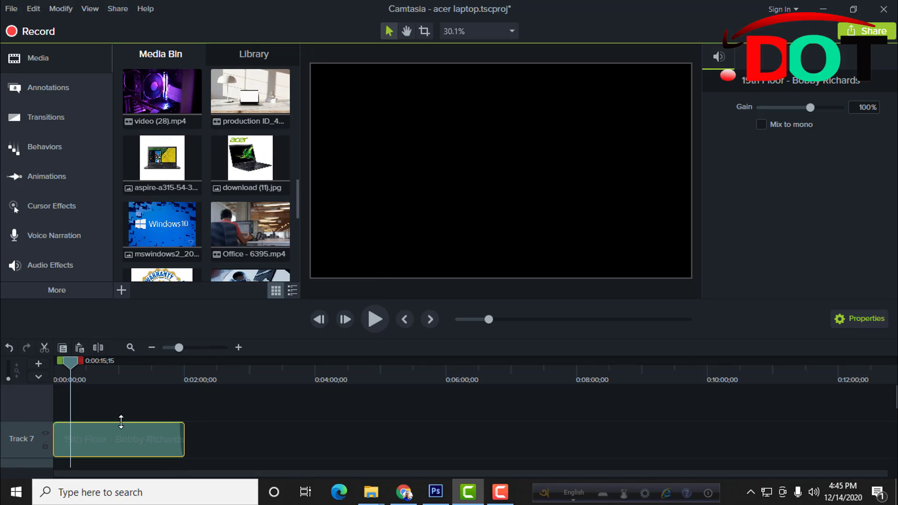
Lower the volume line of the "19th Floor" clip slightly from the top of the clip
left_click_drag(121, 426, 121, 432)
left_click(243, 437)
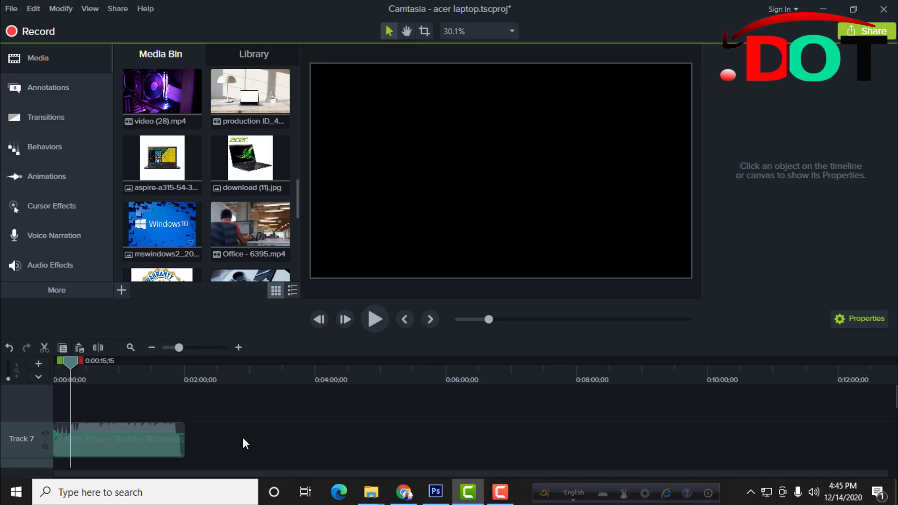
left_click(112, 442)
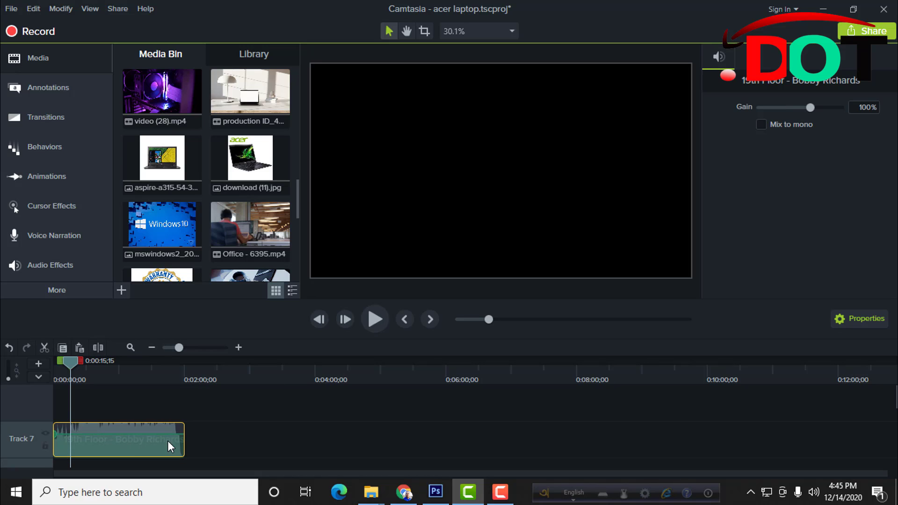
left_click(191, 432)
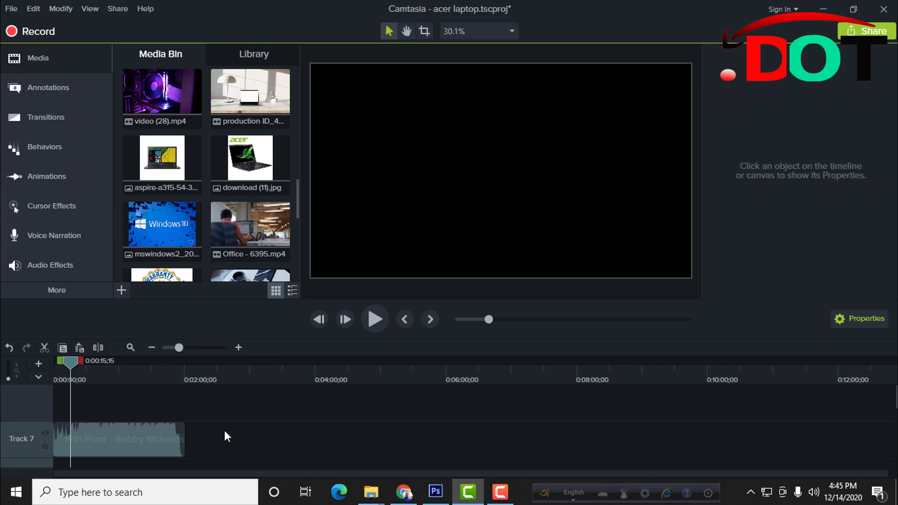
Lower the "19th Floor" clip's volume line almost to the bottom and play it from 0:00:15 to about 0:00:18
left_click(124, 437)
left_click_drag(122, 434, 131, 451)
key("space")
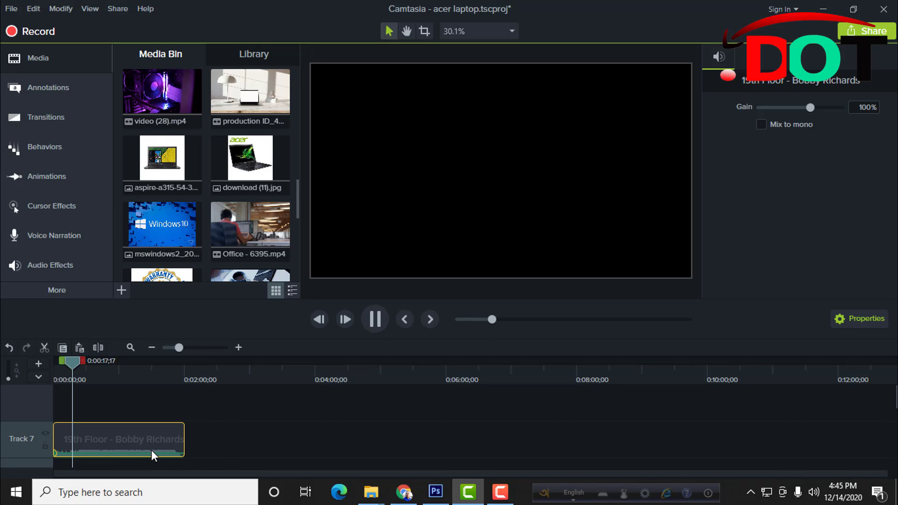
key("space")
left_click(199, 446)
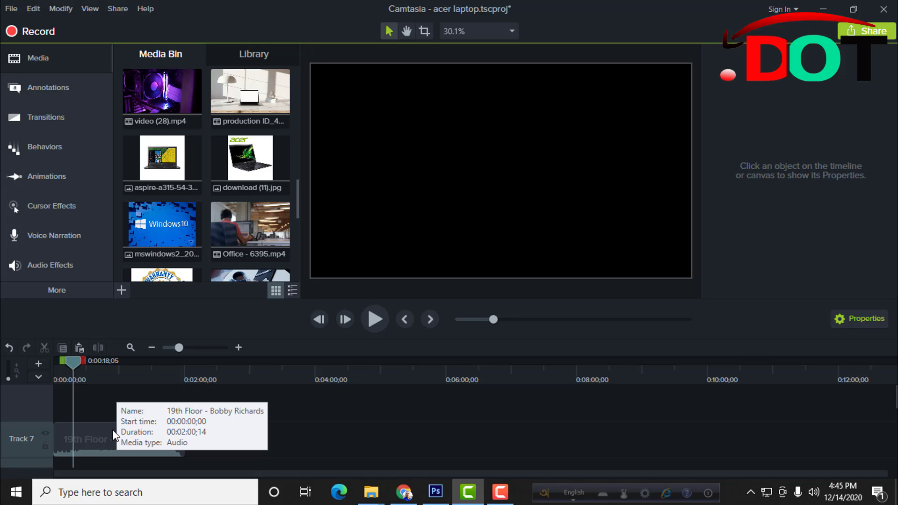
right_click(100, 434)
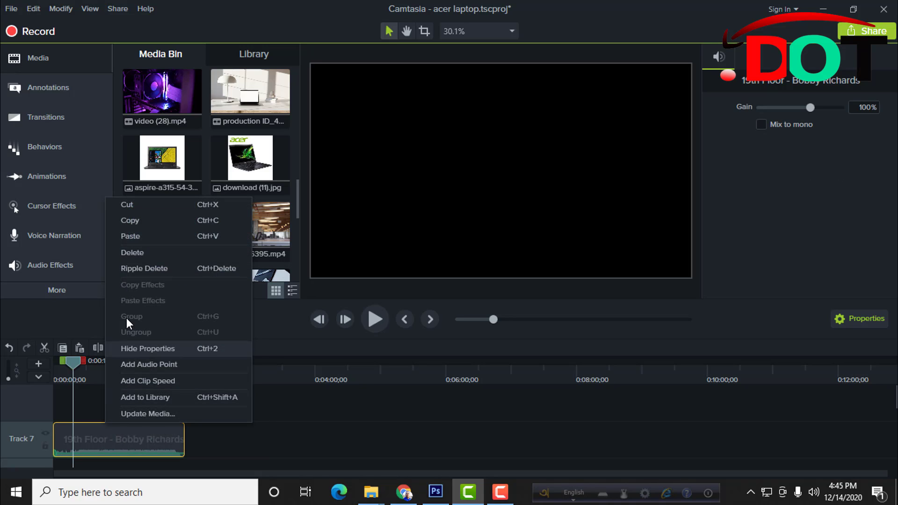
left_click(116, 445)
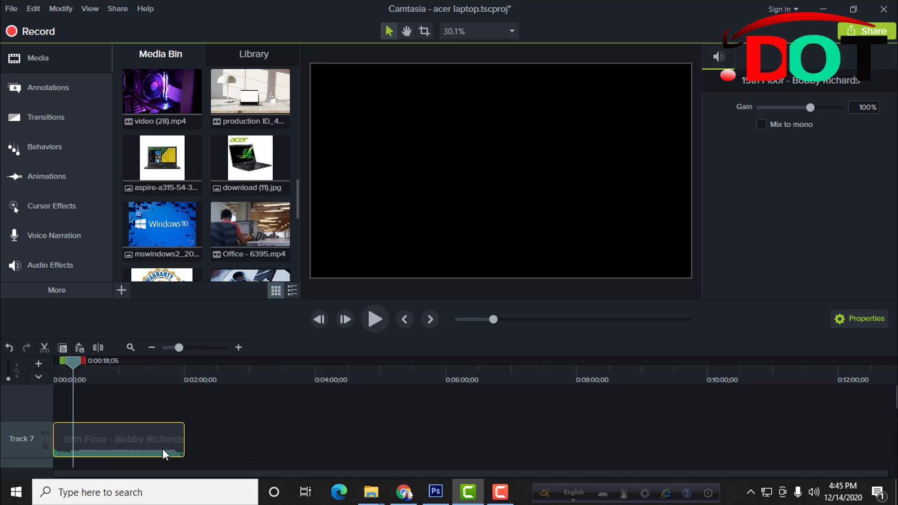
left_click(274, 435)
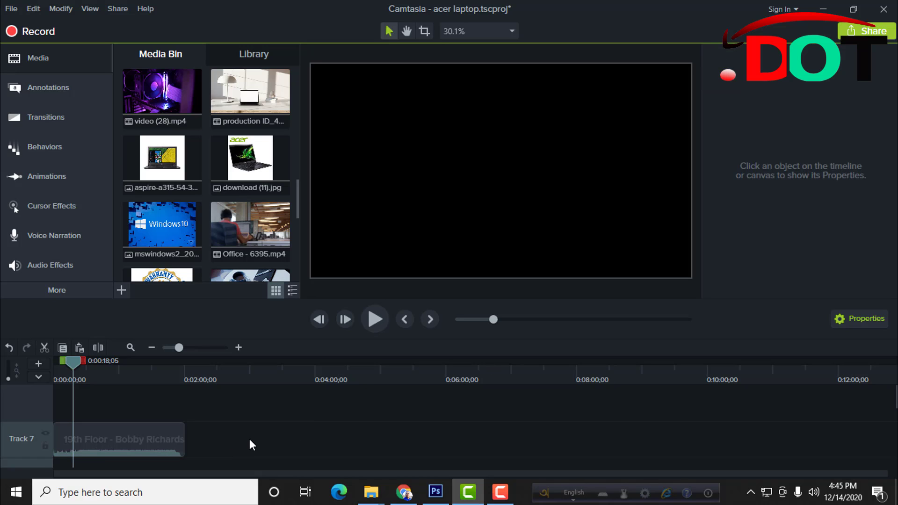
Raise the "19th Floor" clip's volume line close to the top of the clip and briefly play it from 0:00:18
left_click(89, 453)
left_click_drag(94, 453, 101, 430)
key("space")
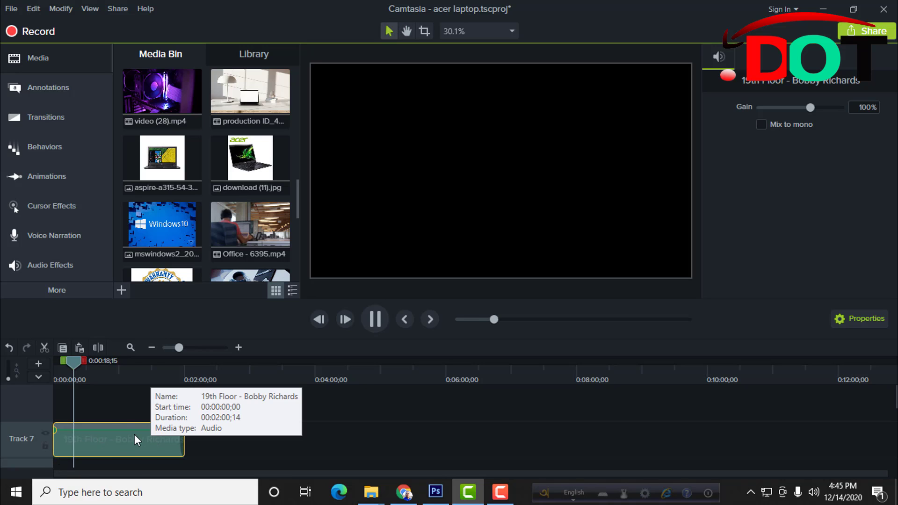
key("space")
Lower the "19th Floor" clip's volume line to about mid-height and play the clip to about 0:00:24
left_click_drag(129, 429, 126, 441)
key("space")
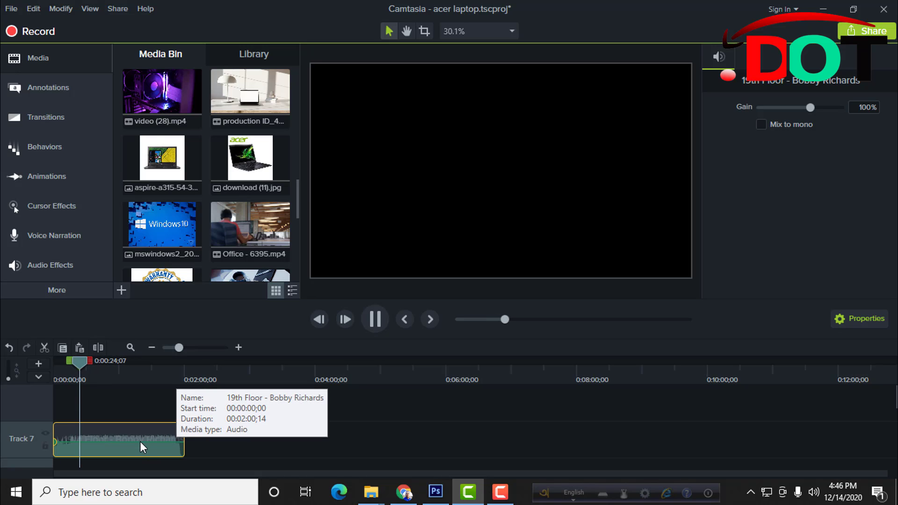
key("space")
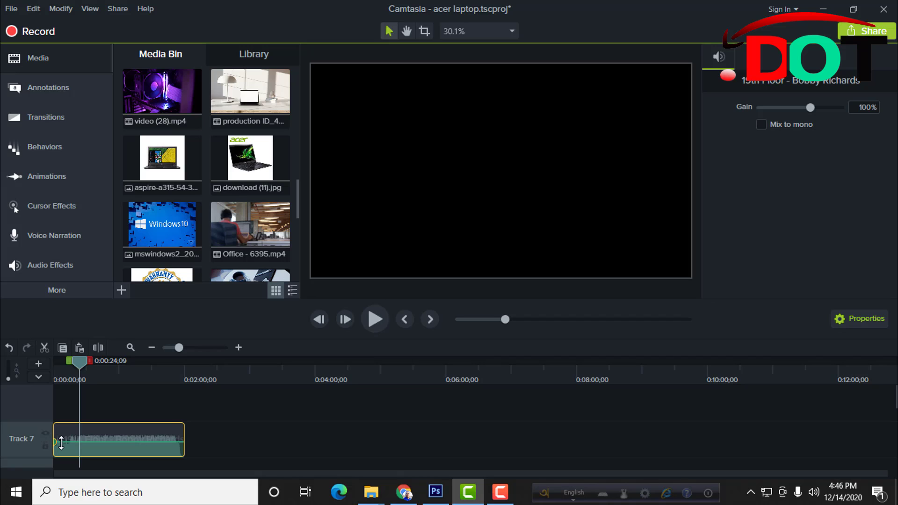
Display the Audio Effects collection and deselect the "19th Floor" clip on the timeline
left_click(72, 267)
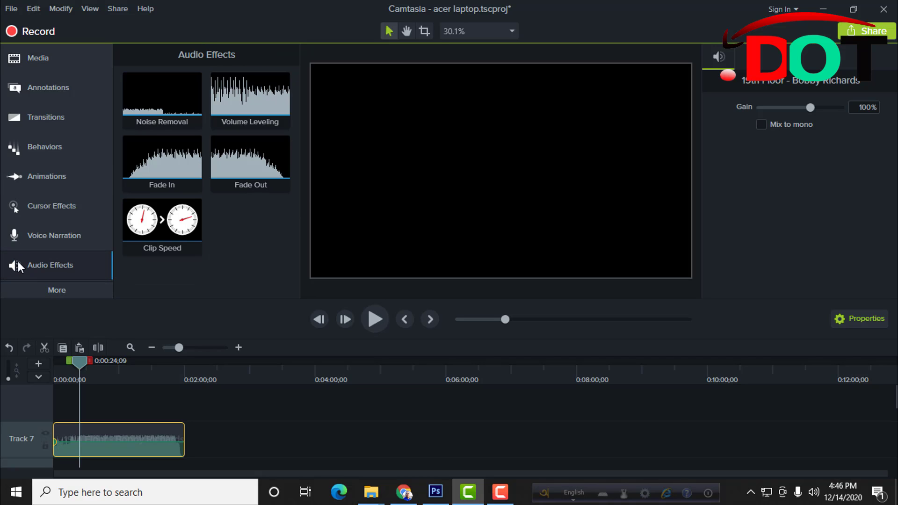
left_click(56, 293)
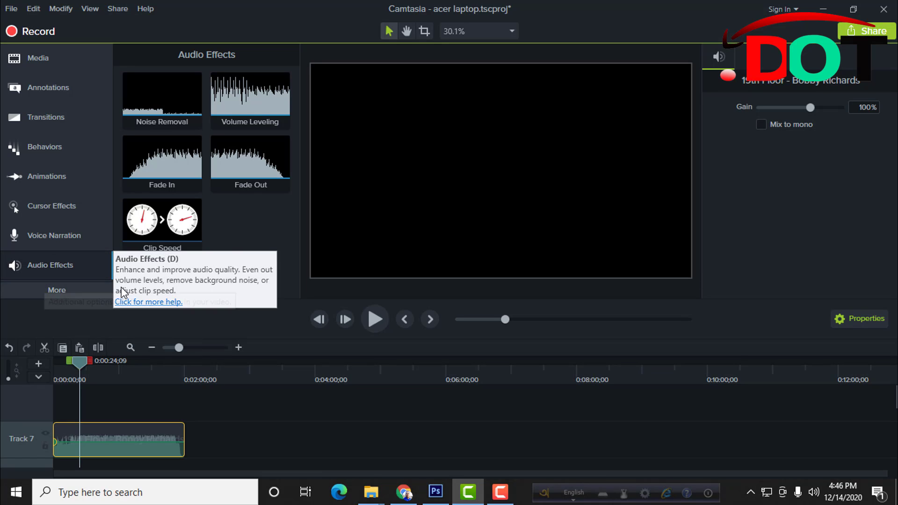
left_click(76, 293)
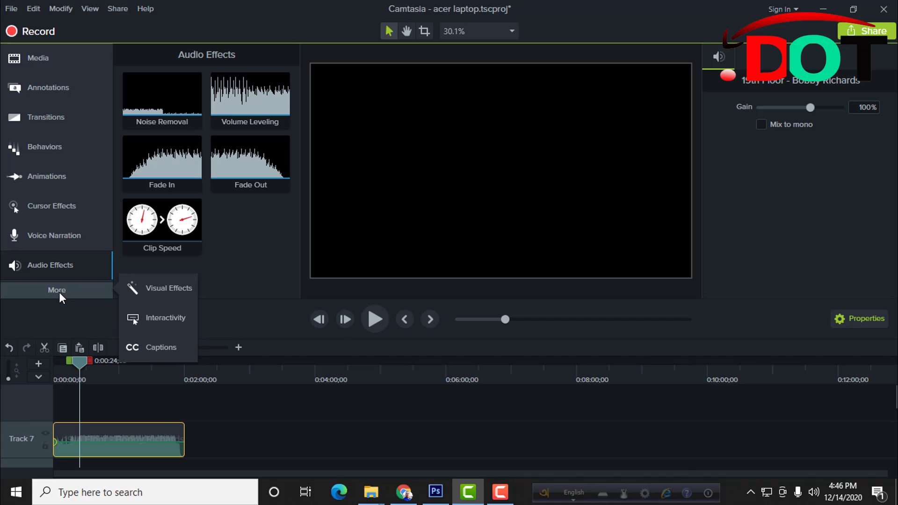
left_click(65, 269)
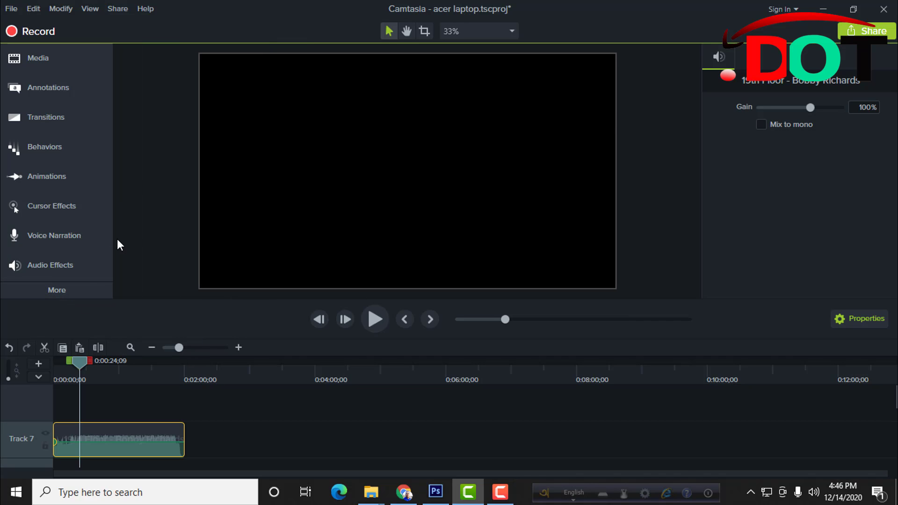
left_click(66, 262)
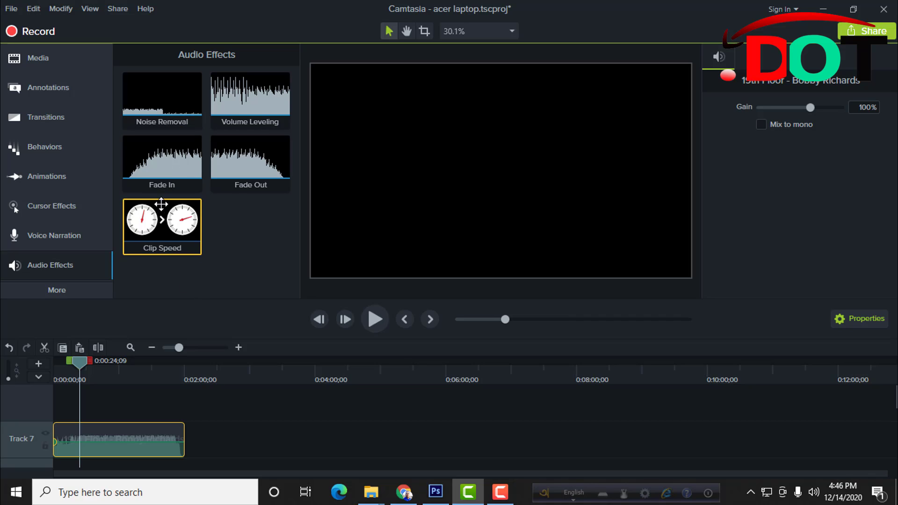
left_click(224, 429)
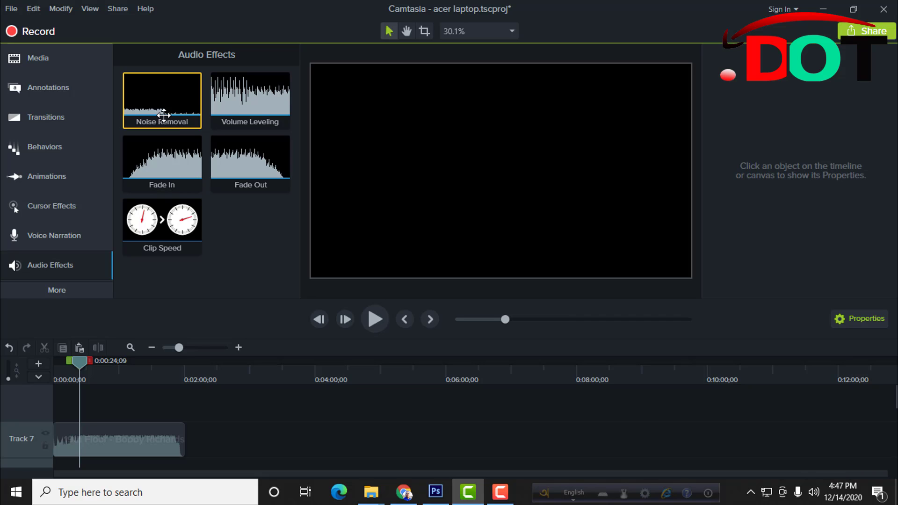
left_click(145, 435)
left_click(234, 447)
left_click(166, 445)
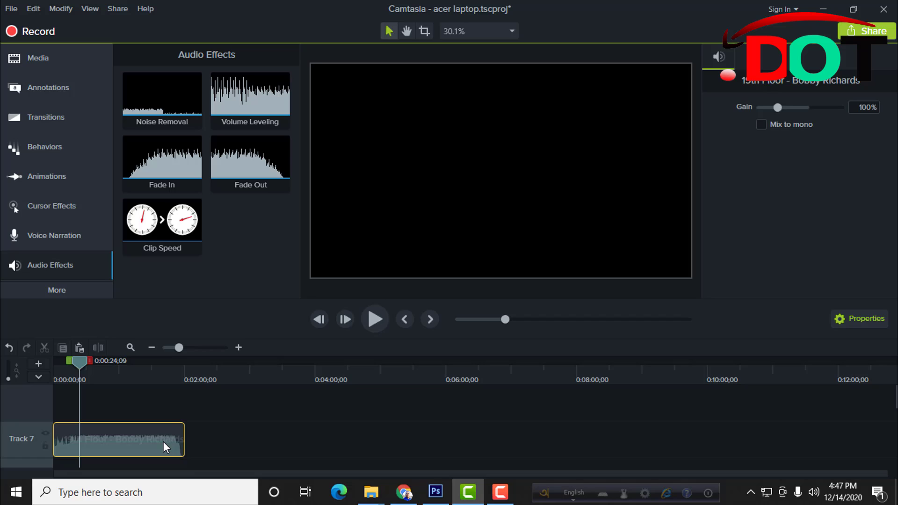
left_click(229, 448)
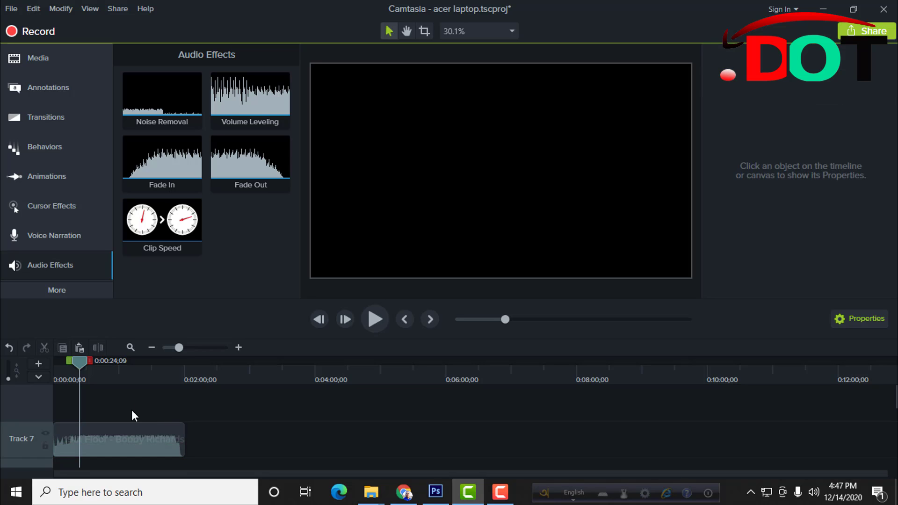
Apply the Fade In effect to the "19th Floor" clip, lengthen the fade to about 0:00:10, and play it from the start
left_click(146, 449)
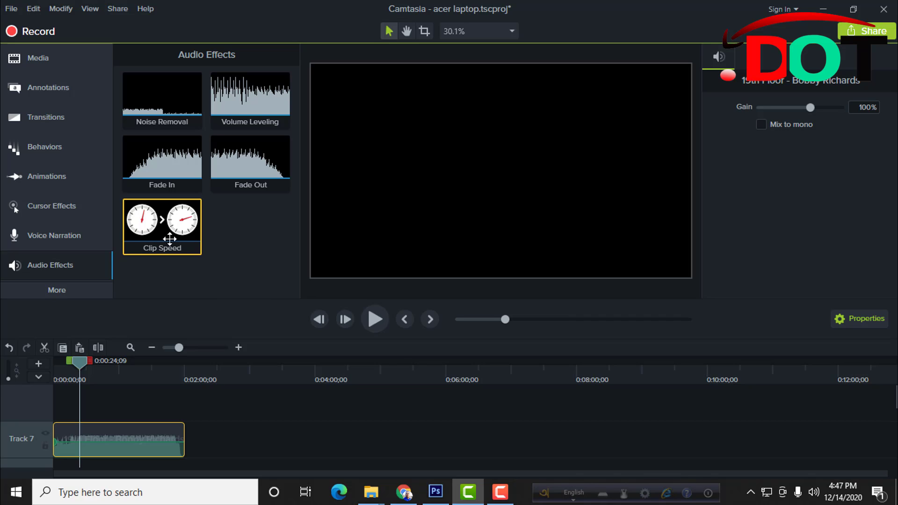
left_click_drag(186, 148, 59, 453)
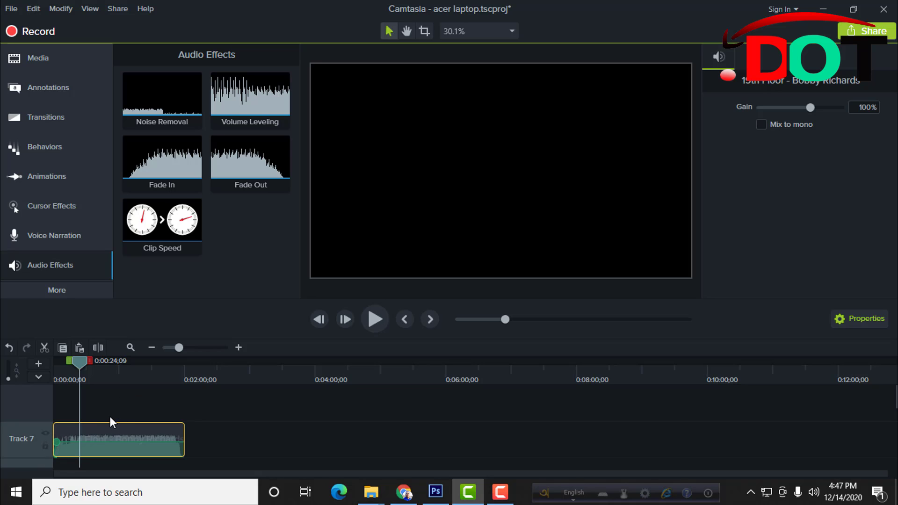
left_click_drag(56, 439, 63, 437)
left_click_drag(77, 361, 52, 360)
key("space")
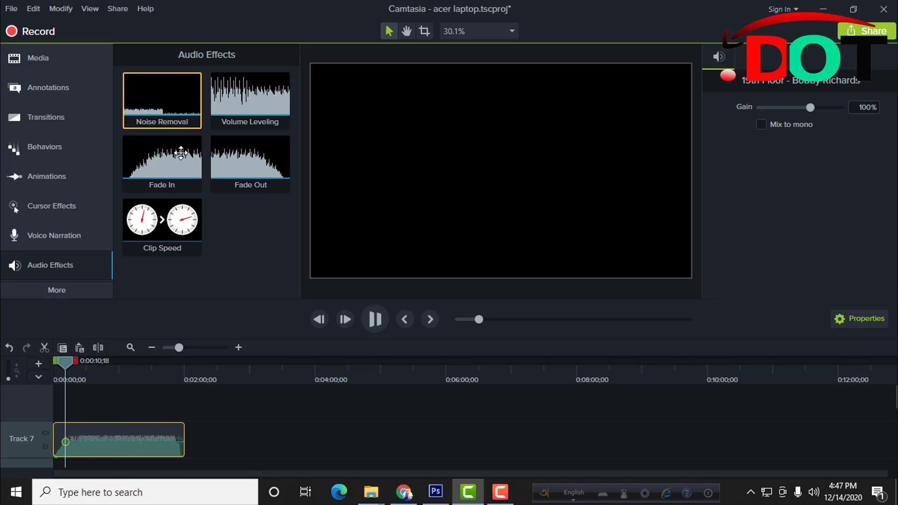
Apply the Fade Out effect to the "19th Floor" clip and play its ending to about 0:01:56
left_click_drag(250, 162, 165, 447)
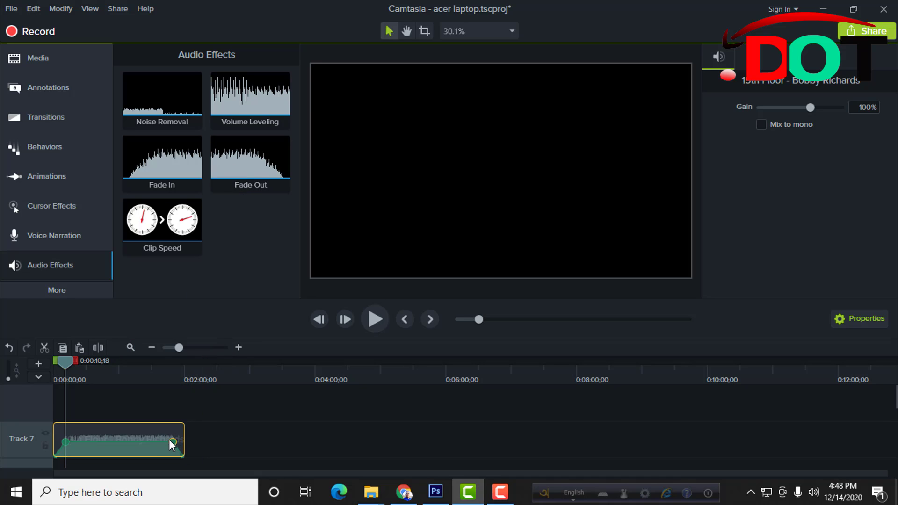
left_click_drag(63, 361, 173, 387)
key("space")
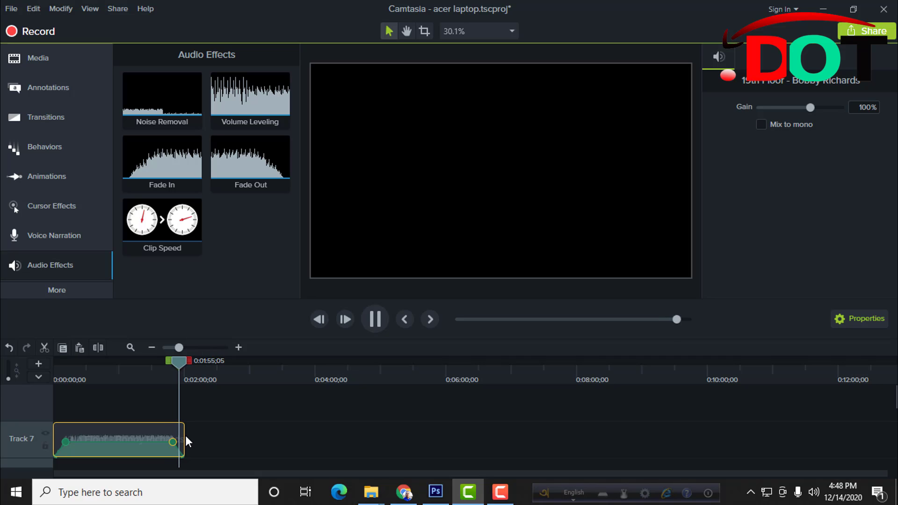
key("space")
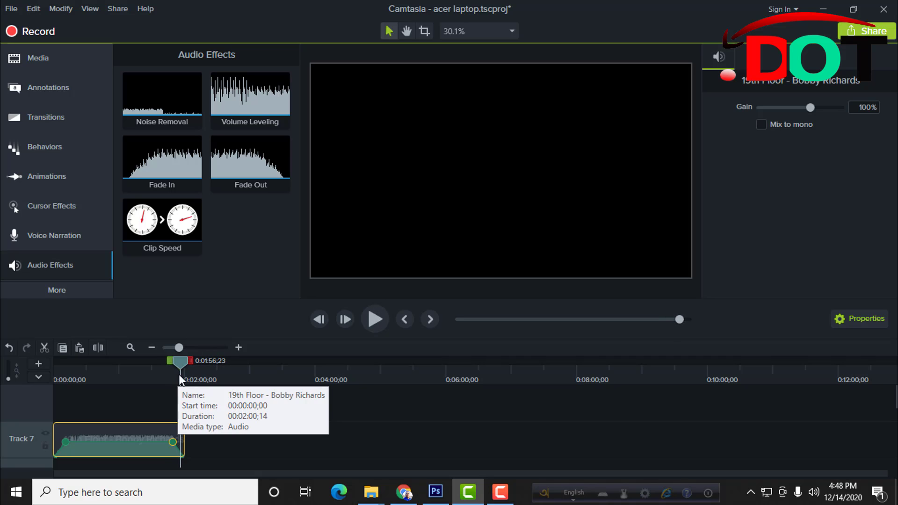
Move the playhead back to about 0:00:35 and leave the "19th Floor" clip deselected
left_click_drag(180, 360, 107, 362)
left_click(92, 372)
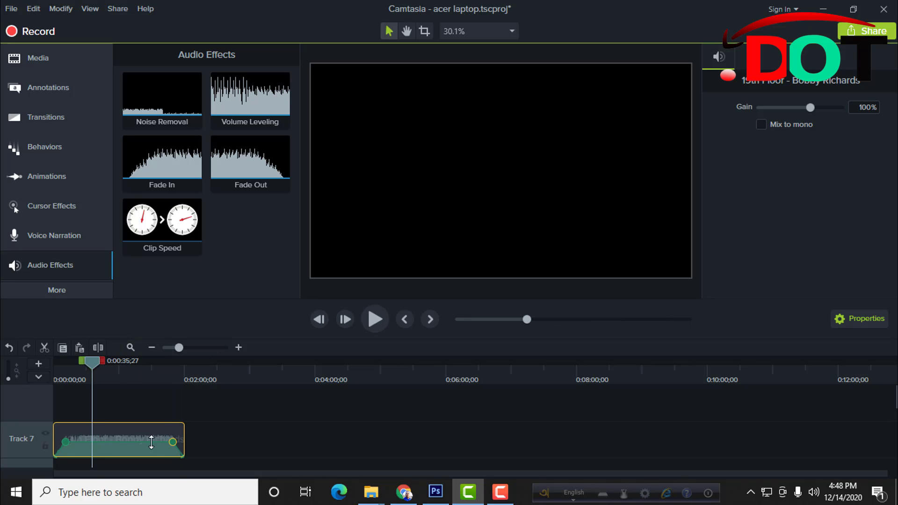
left_click(221, 436)
left_click(139, 440)
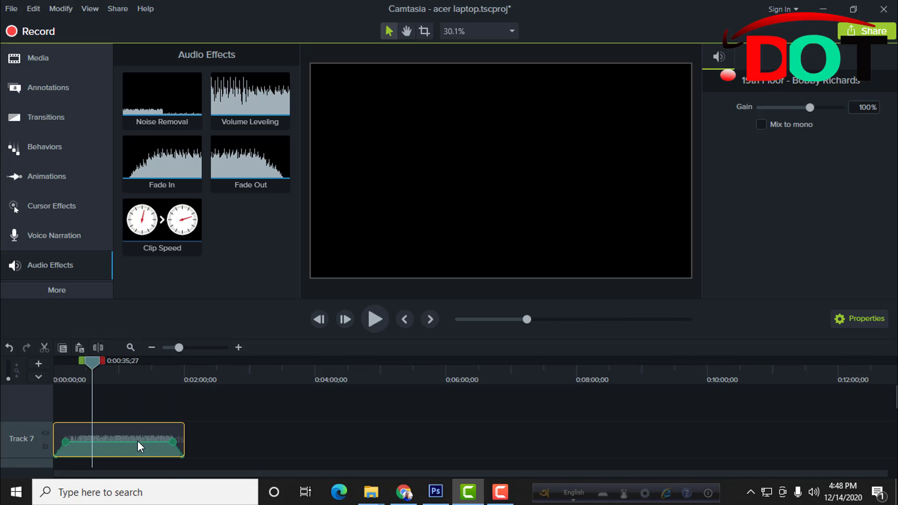
left_click(236, 425)
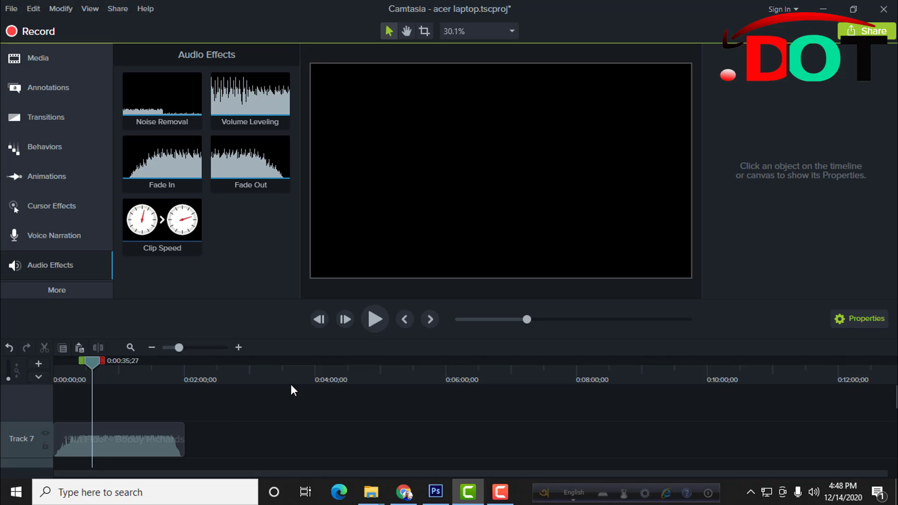
Raise the "19th Floor" clip's volume line slightly and try Gain values of 12%, 90%, 147% and 20%, playing from about 0:00:35
left_click(158, 431)
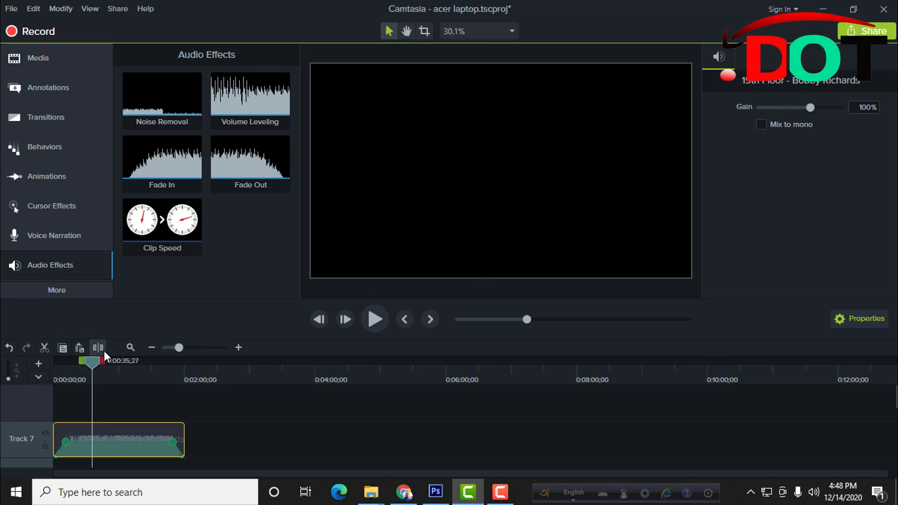
left_click_drag(131, 441, 129, 431)
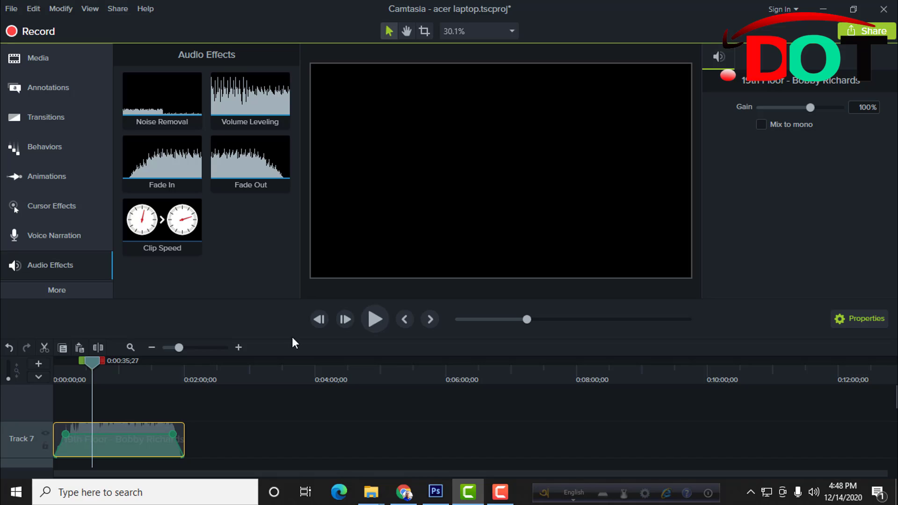
left_click(791, 108)
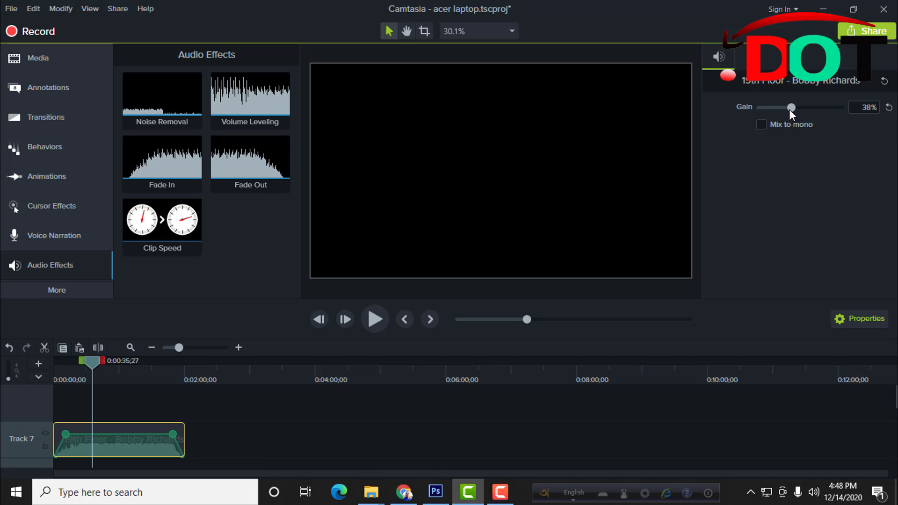
left_click_drag(789, 108, 784, 106)
left_click_drag(772, 111, 765, 109)
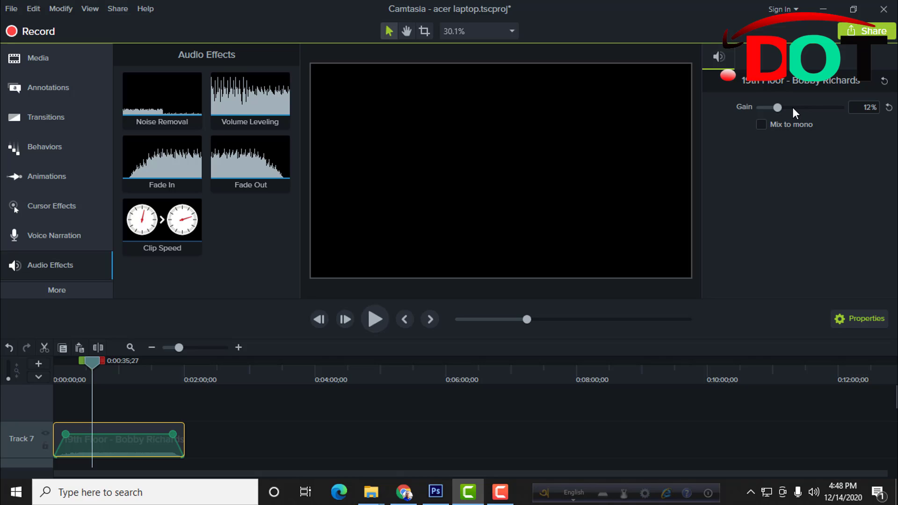
left_click_drag(793, 108, 808, 108)
key("space")
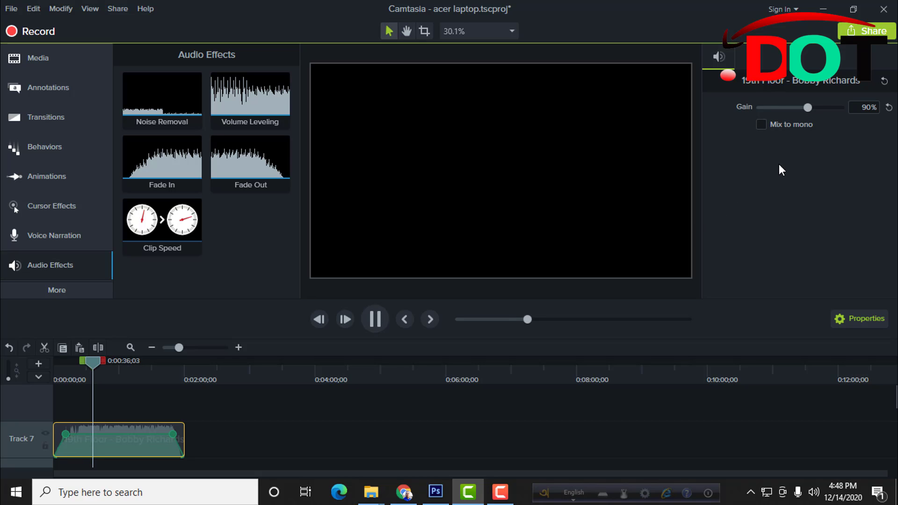
left_click(821, 107)
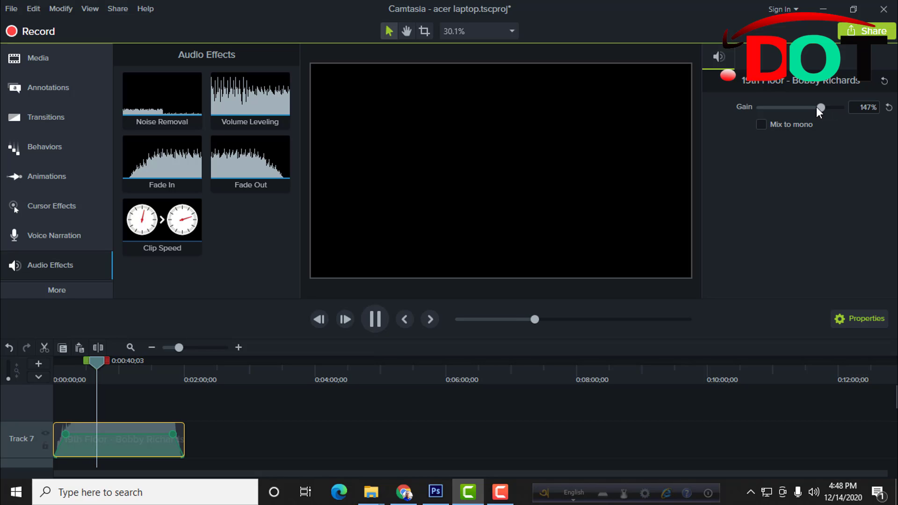
left_click_drag(818, 107, 785, 110)
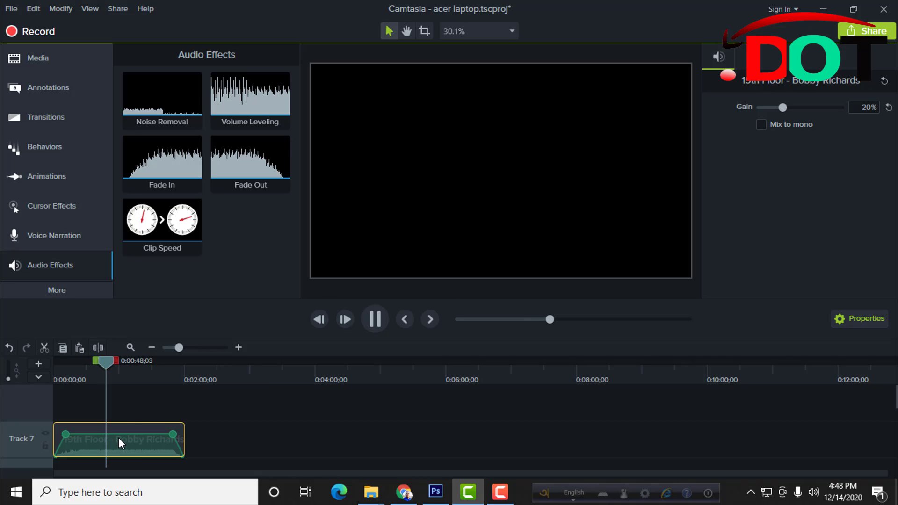
Raise the "19th Floor" clip's volume line a little more, play to about 0:00:51, and undo that raise
mouse_move(118, 433)
left_mouse_down()
mouse_move(118, 422)
mouse_move(116, 429)
left_mouse_up()
key("space")
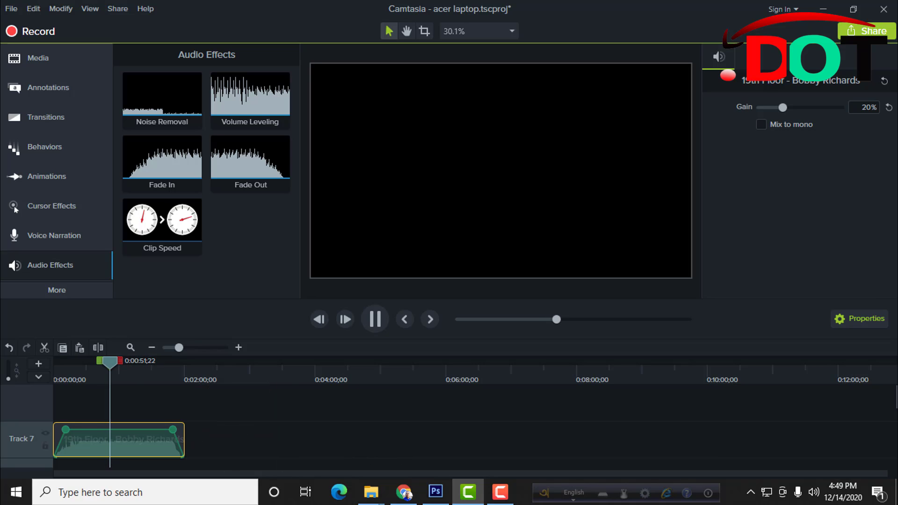
key("space")
left_click(248, 435)
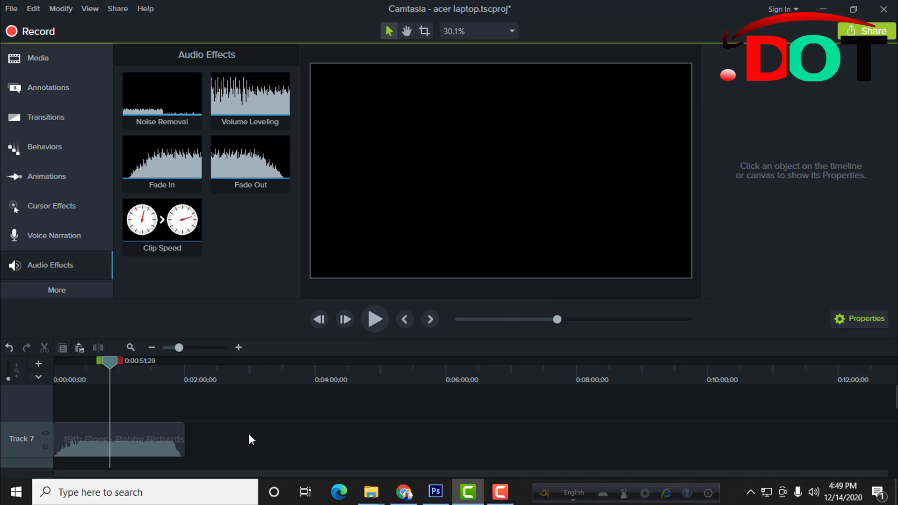
key("ctrl+z")
key("alt")
key("alt")
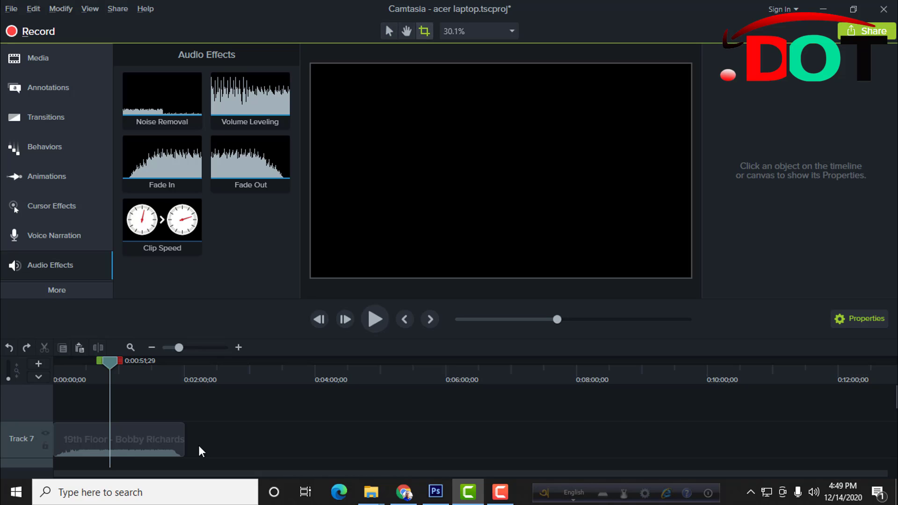
left_click(127, 452)
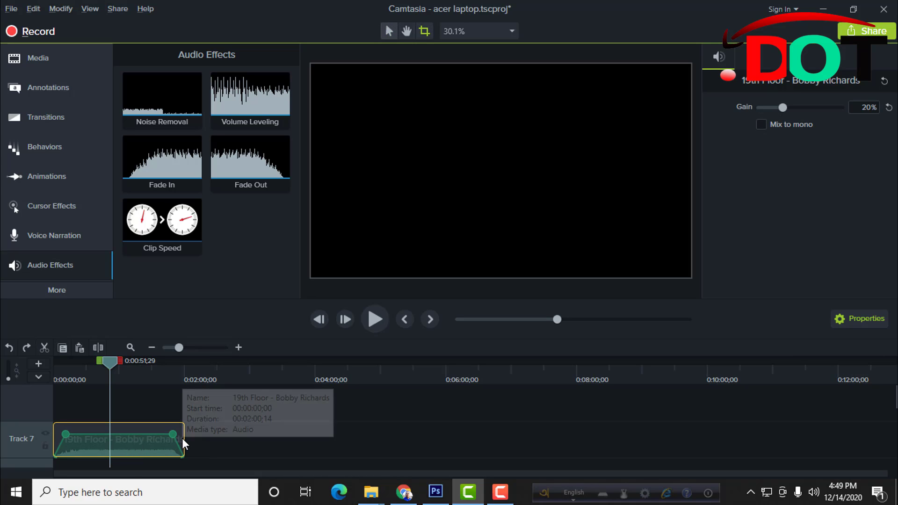
left_click(290, 451)
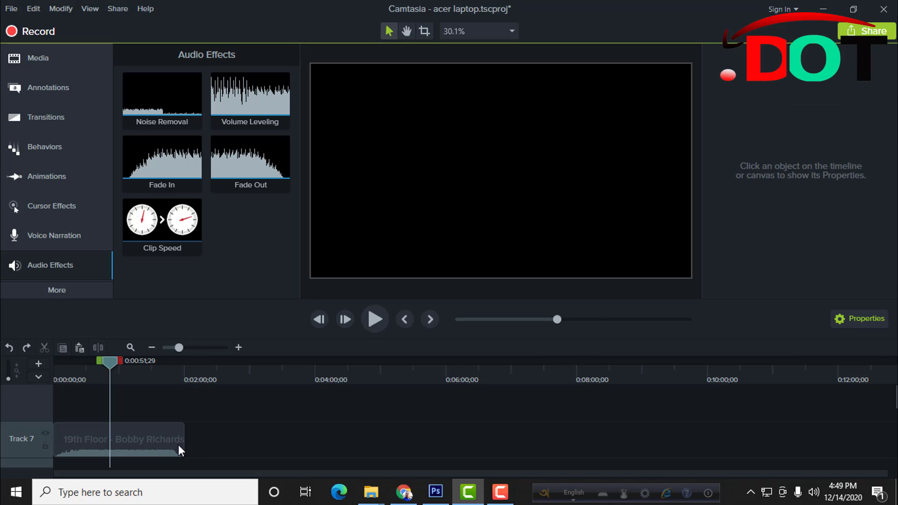
Raise the "19th Floor" clip's volume line close to the top of the clip and set its Gain to 85%
left_click(160, 443)
left_click_drag(137, 434, 137, 429)
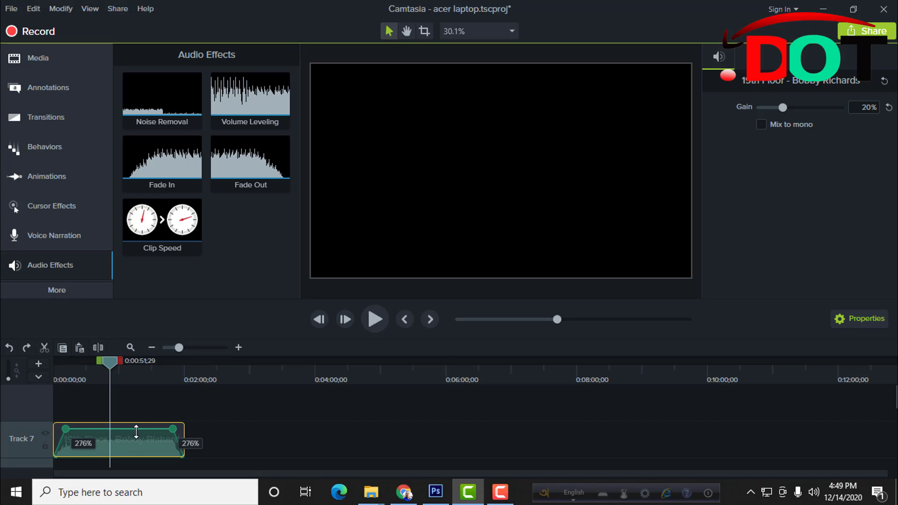
left_click(813, 108)
mouse_move(816, 108)
left_mouse_down()
mouse_move(827, 108)
mouse_move(807, 107)
left_mouse_up()
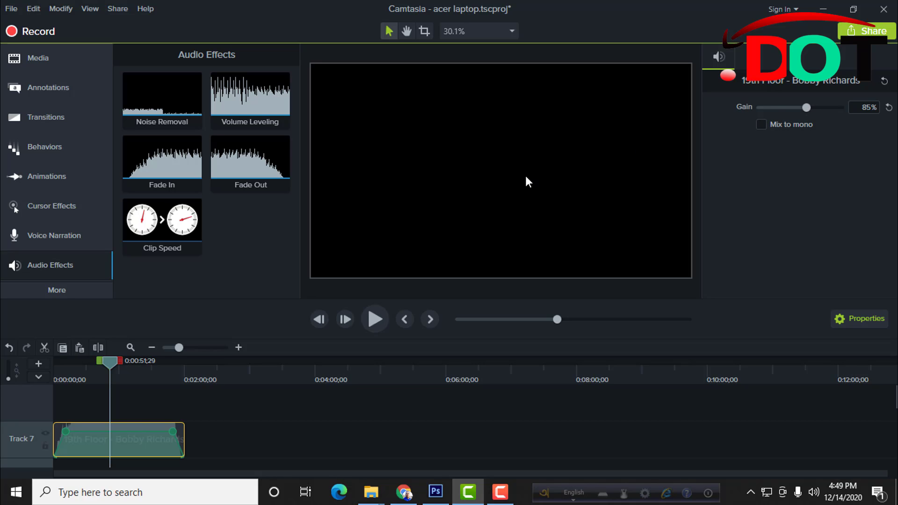
Lower the "19th Floor" clip's volume line to about mid-height while playing it between about 0:00:30 and 0:00:36
left_click_drag(107, 362, 83, 362)
key("space")
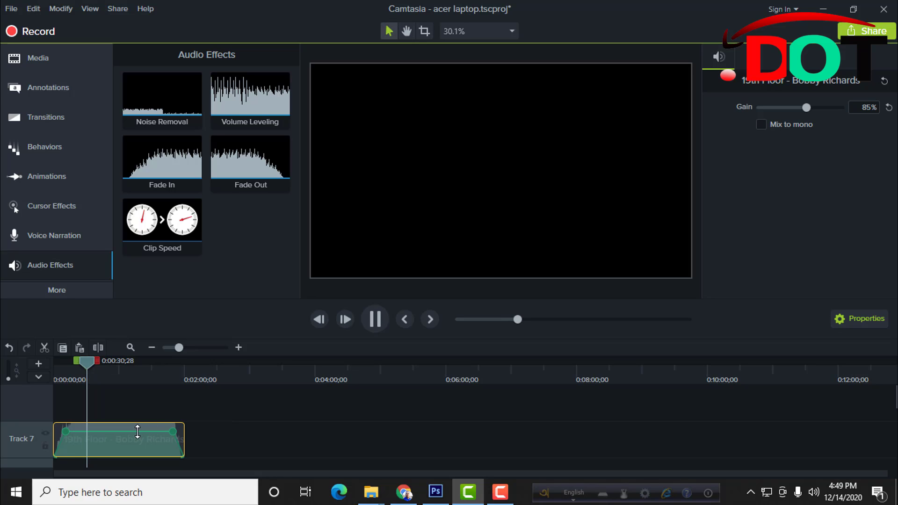
left_click_drag(137, 431, 138, 440)
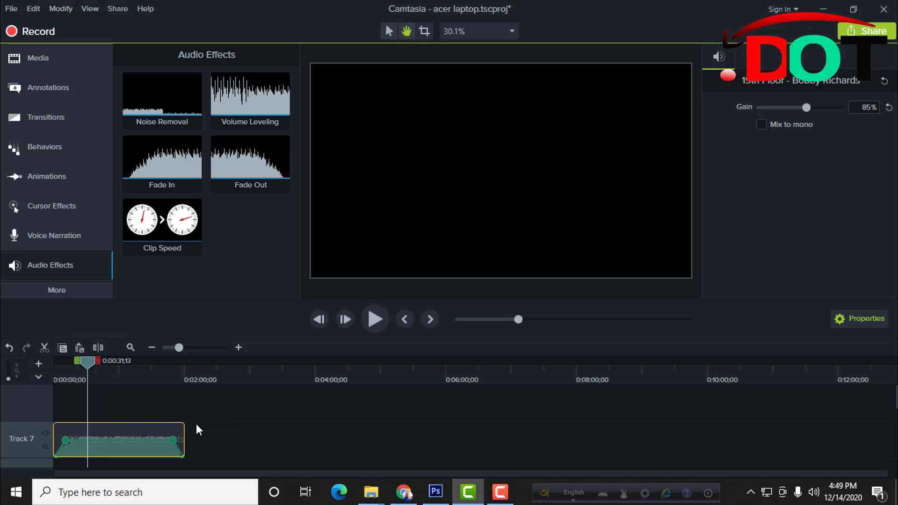
key("space")
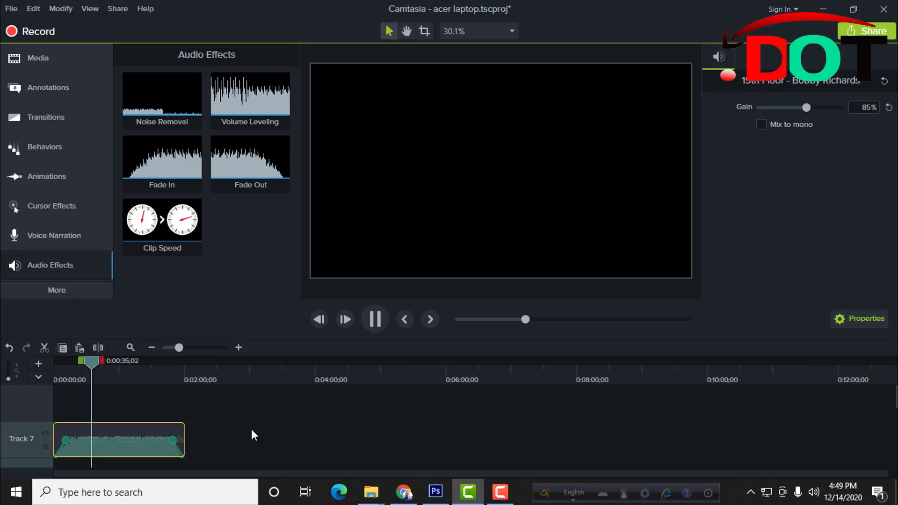
key("space")
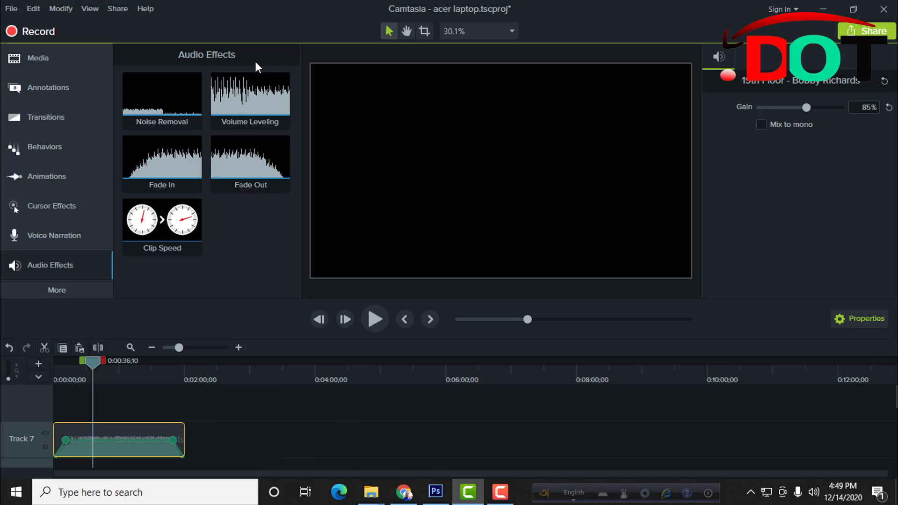
Apply the Volume Leveling effect with Medium volume variation to the "19th Floor" clip and play it from about 0:00:36
left_click_drag(262, 108, 110, 428)
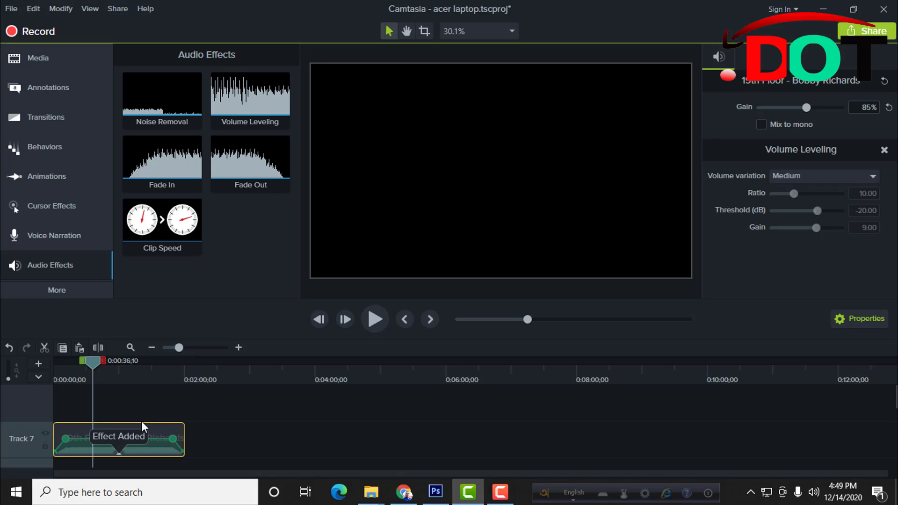
key("space")
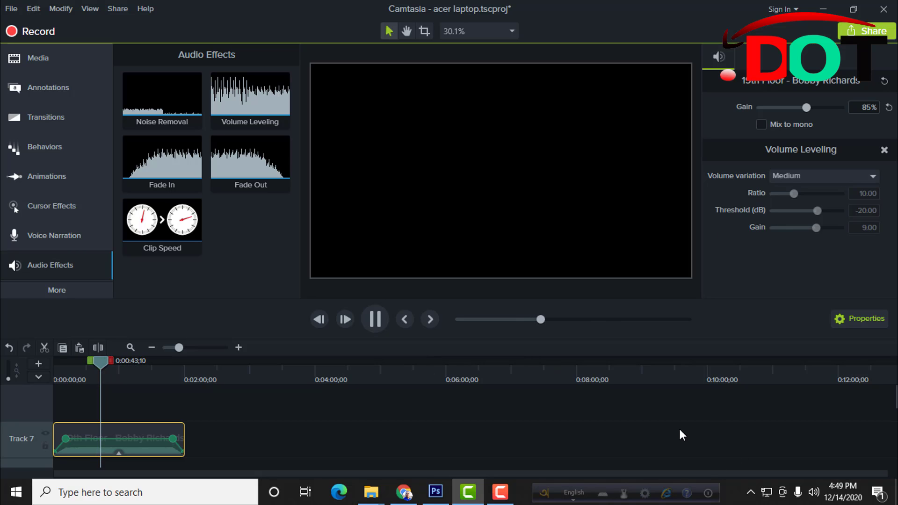
left_click(500, 491)
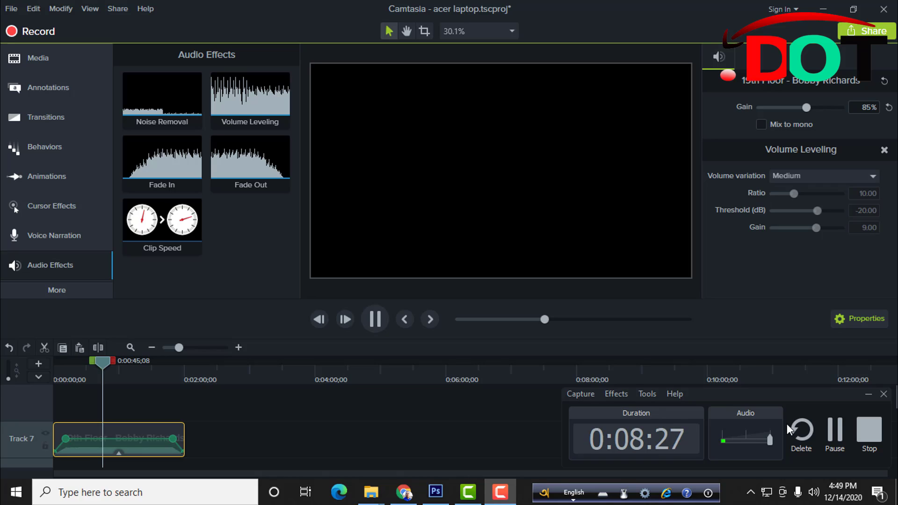
left_click(830, 434)
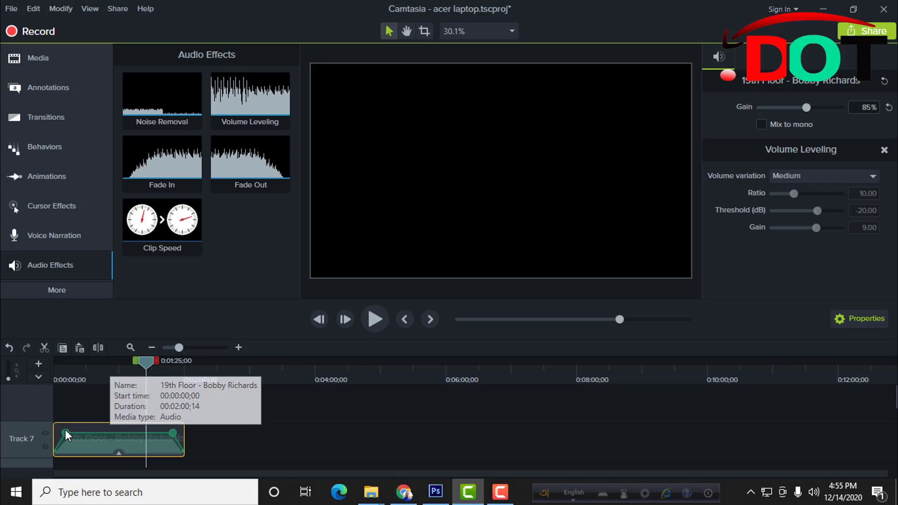
Add three audio points between the fades on the "19th Floor" clip's volume line and shape it into dips and a central peak
left_click(94, 433)
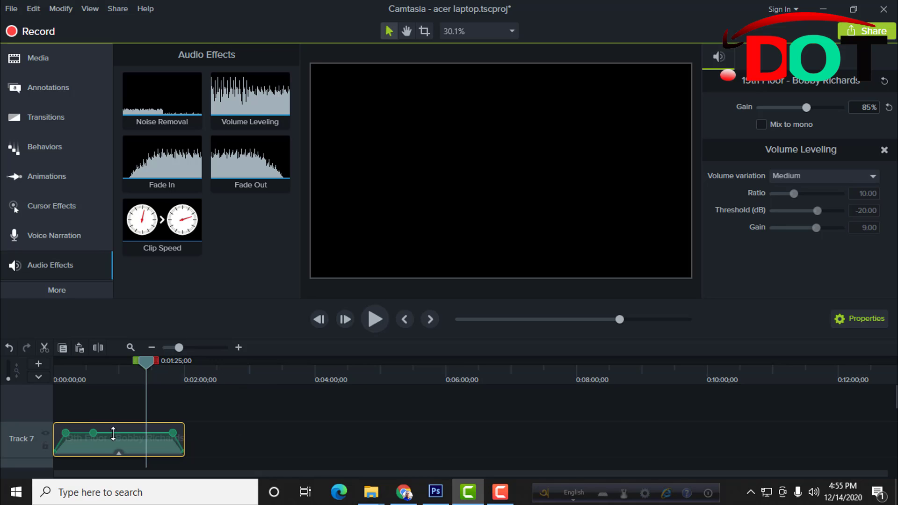
left_click(153, 434)
left_click_drag(153, 434, 117, 431)
left_click(114, 442)
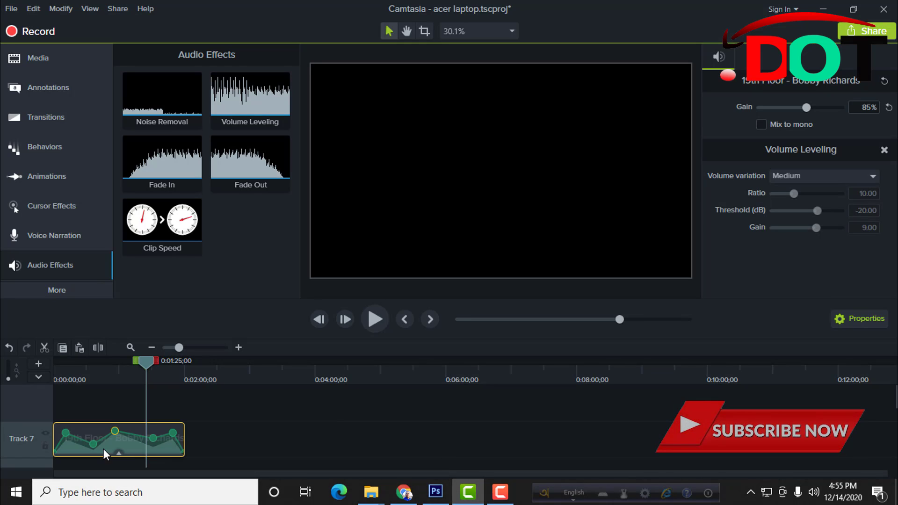
Try the Custom volume variation for the clip's Volume Leveling effect, and return the variation to Medium
left_click(797, 175)
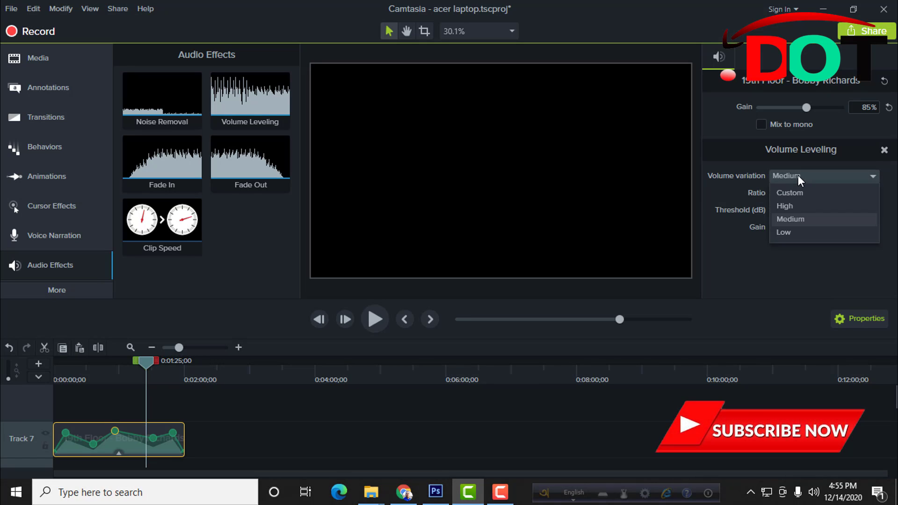
left_click(797, 175)
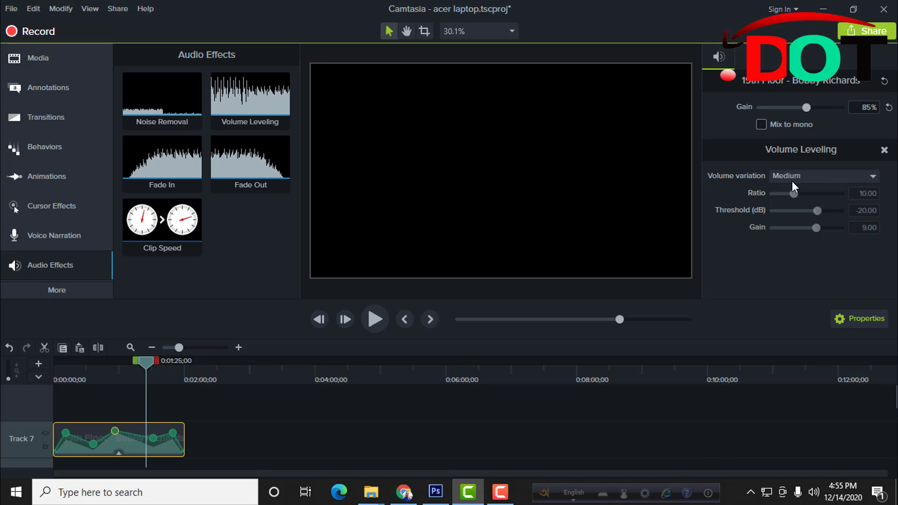
left_click(816, 178)
left_click(790, 192)
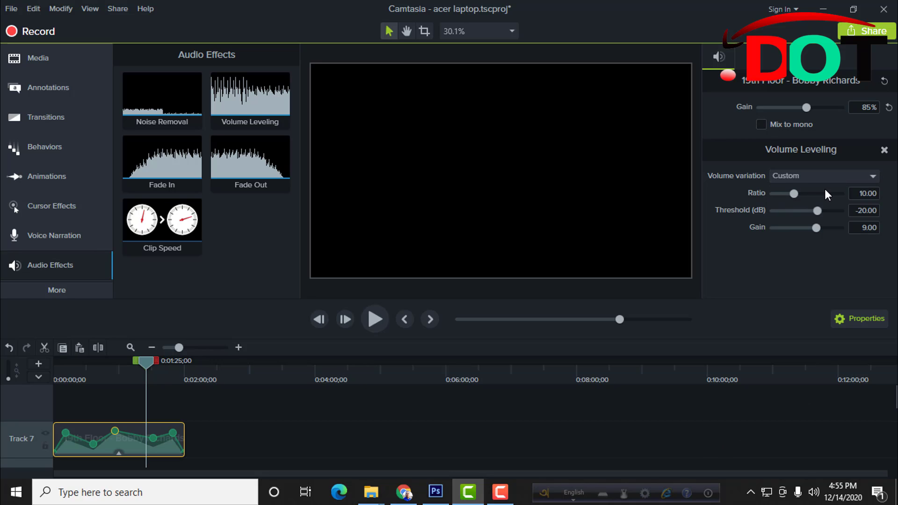
left_click(786, 177)
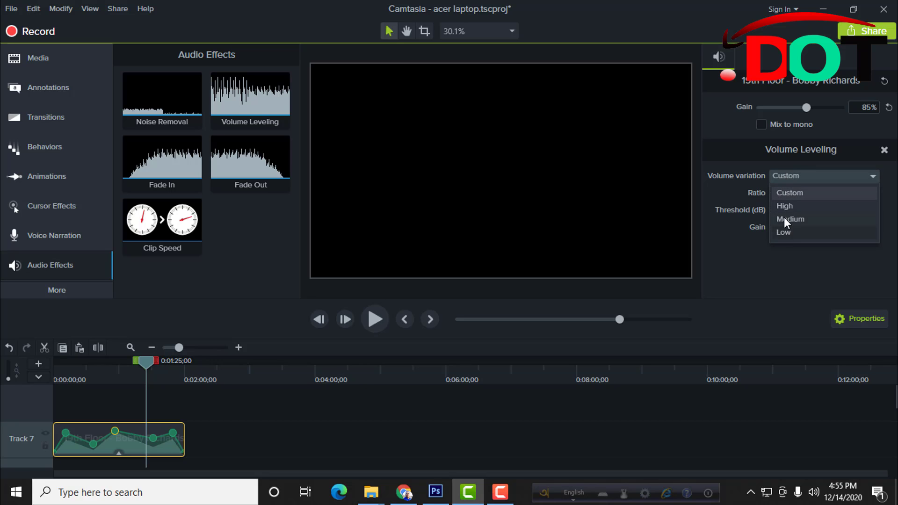
left_click(786, 220)
left_click(798, 182)
left_click(789, 193)
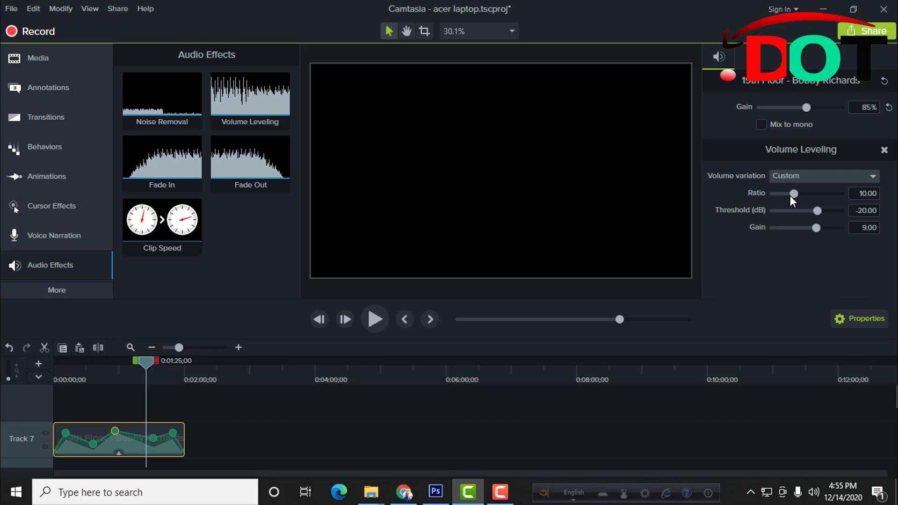
left_click(801, 176)
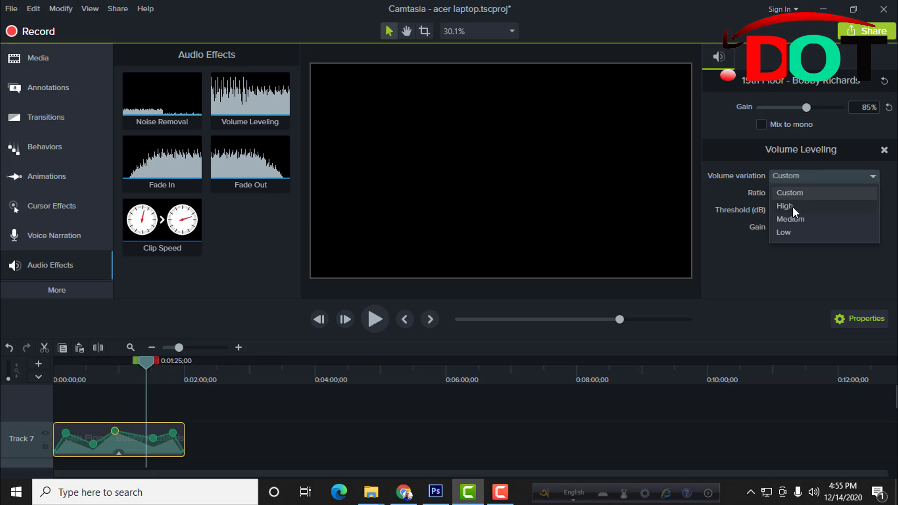
left_click(798, 222)
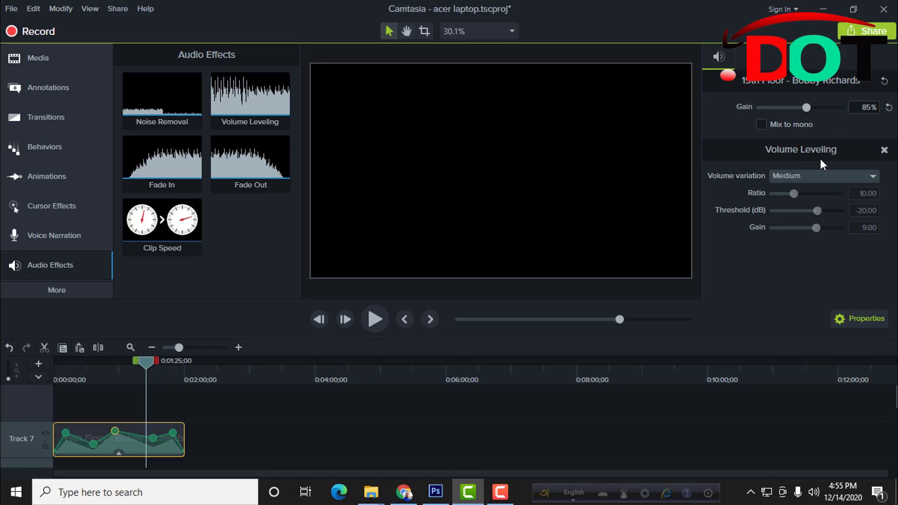